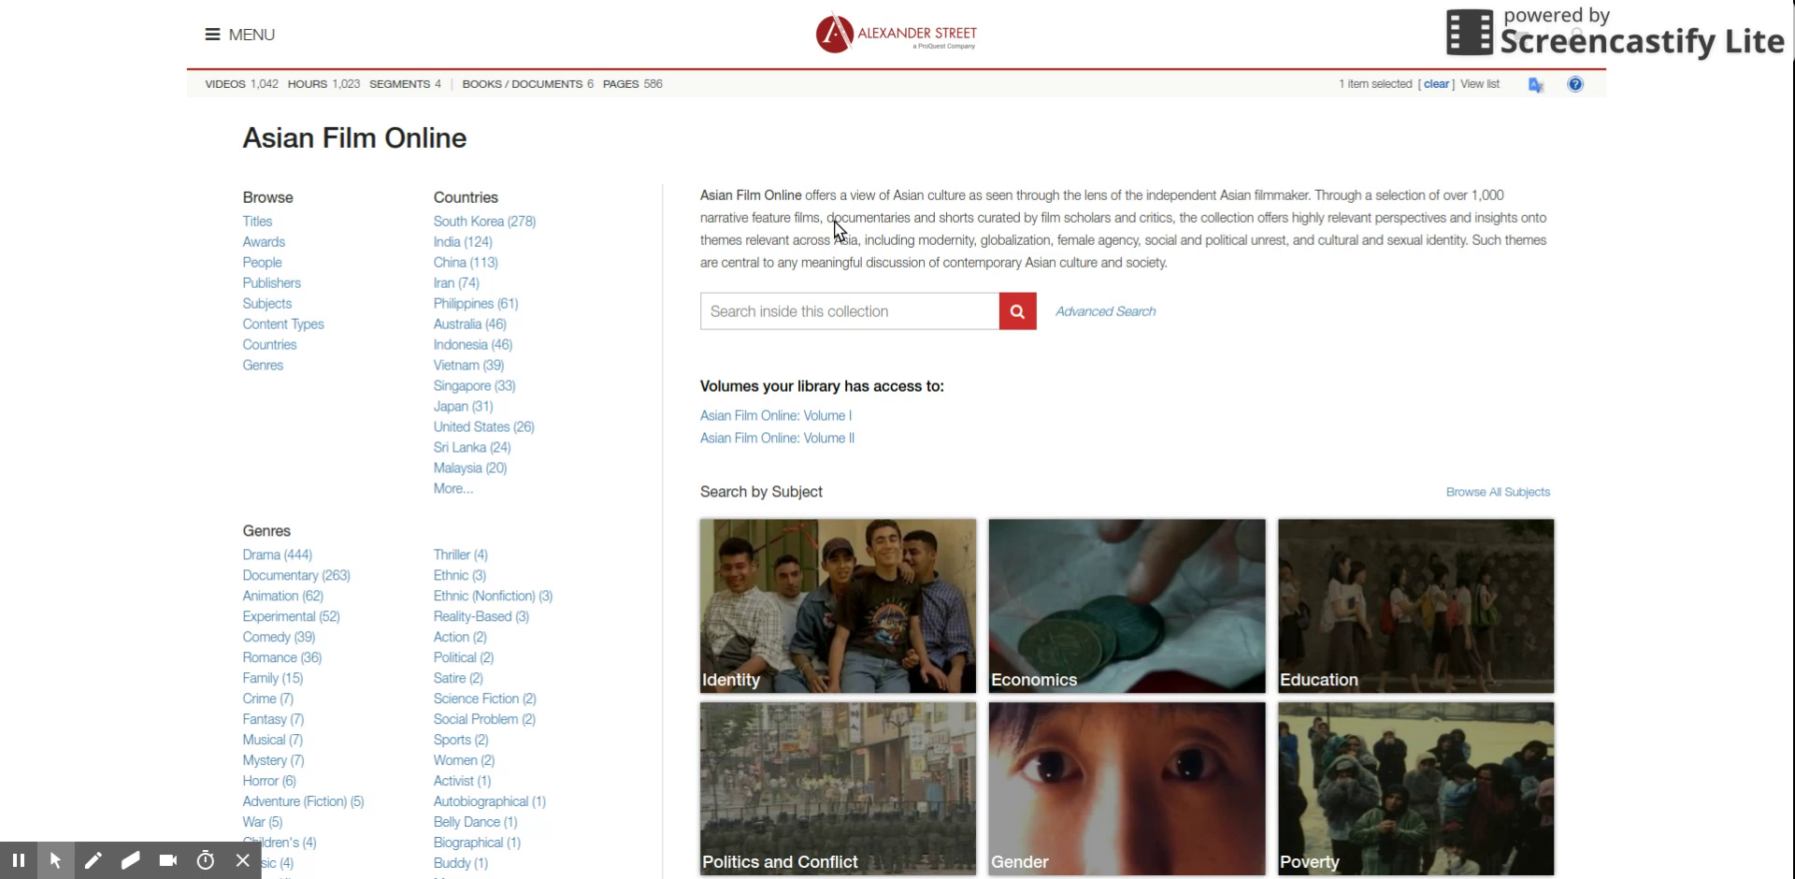
Step: Open the advanced search for the collection and select the general Education term for the Subject field
left_click(1099, 313)
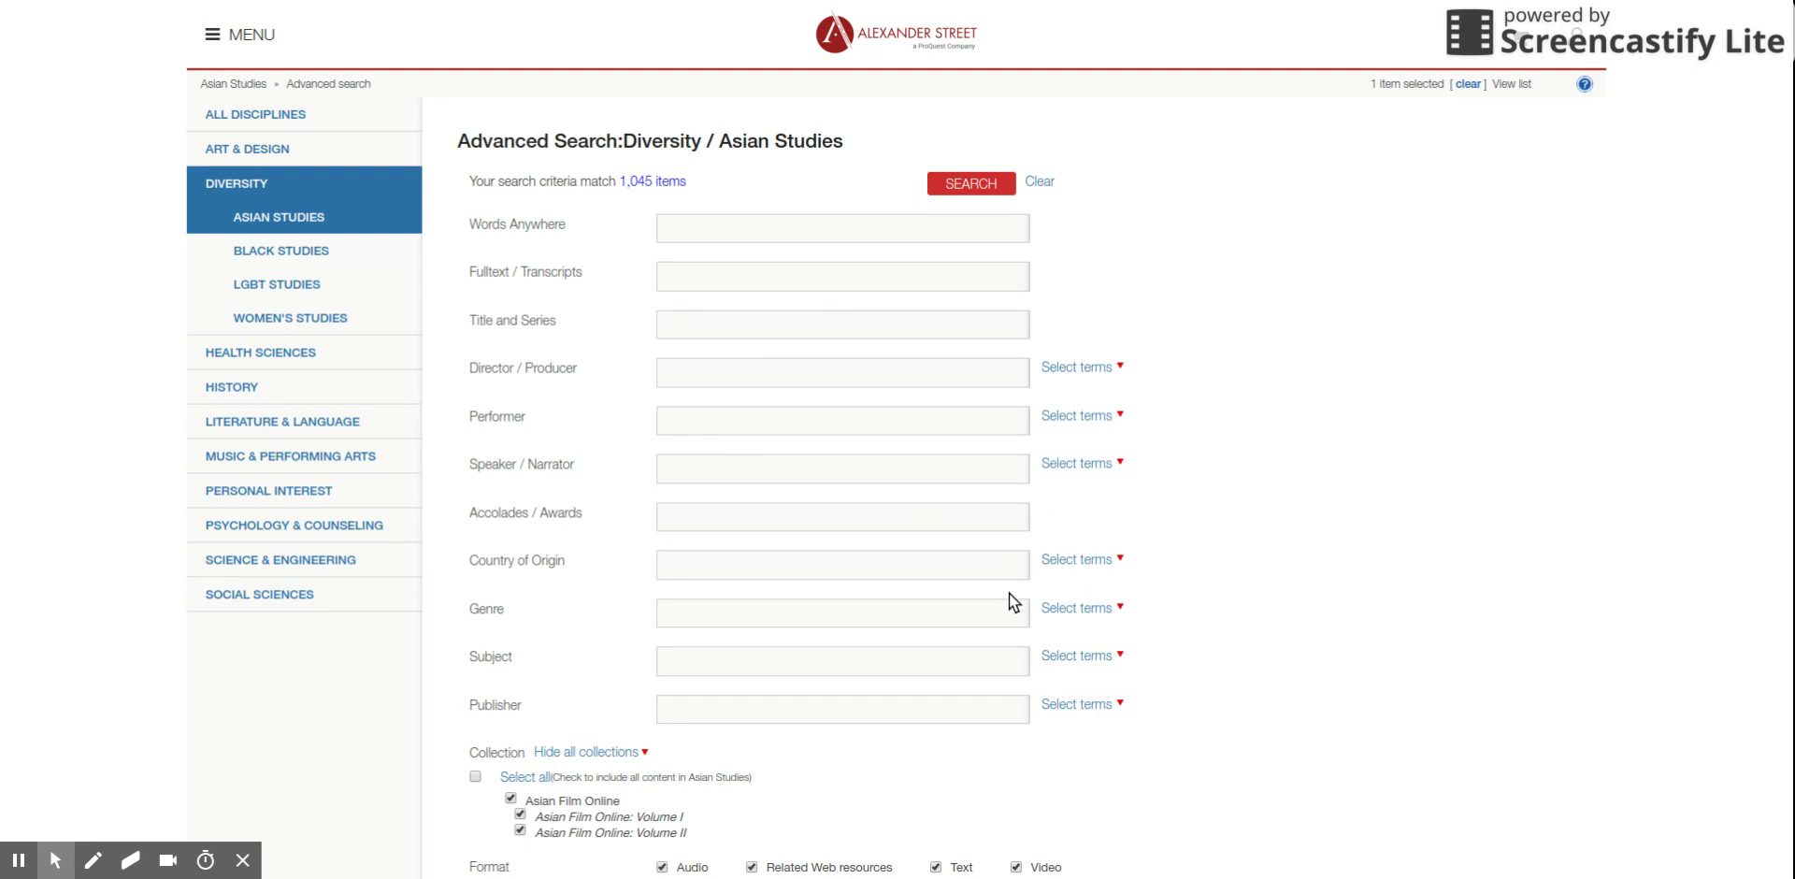
left_click(1090, 659)
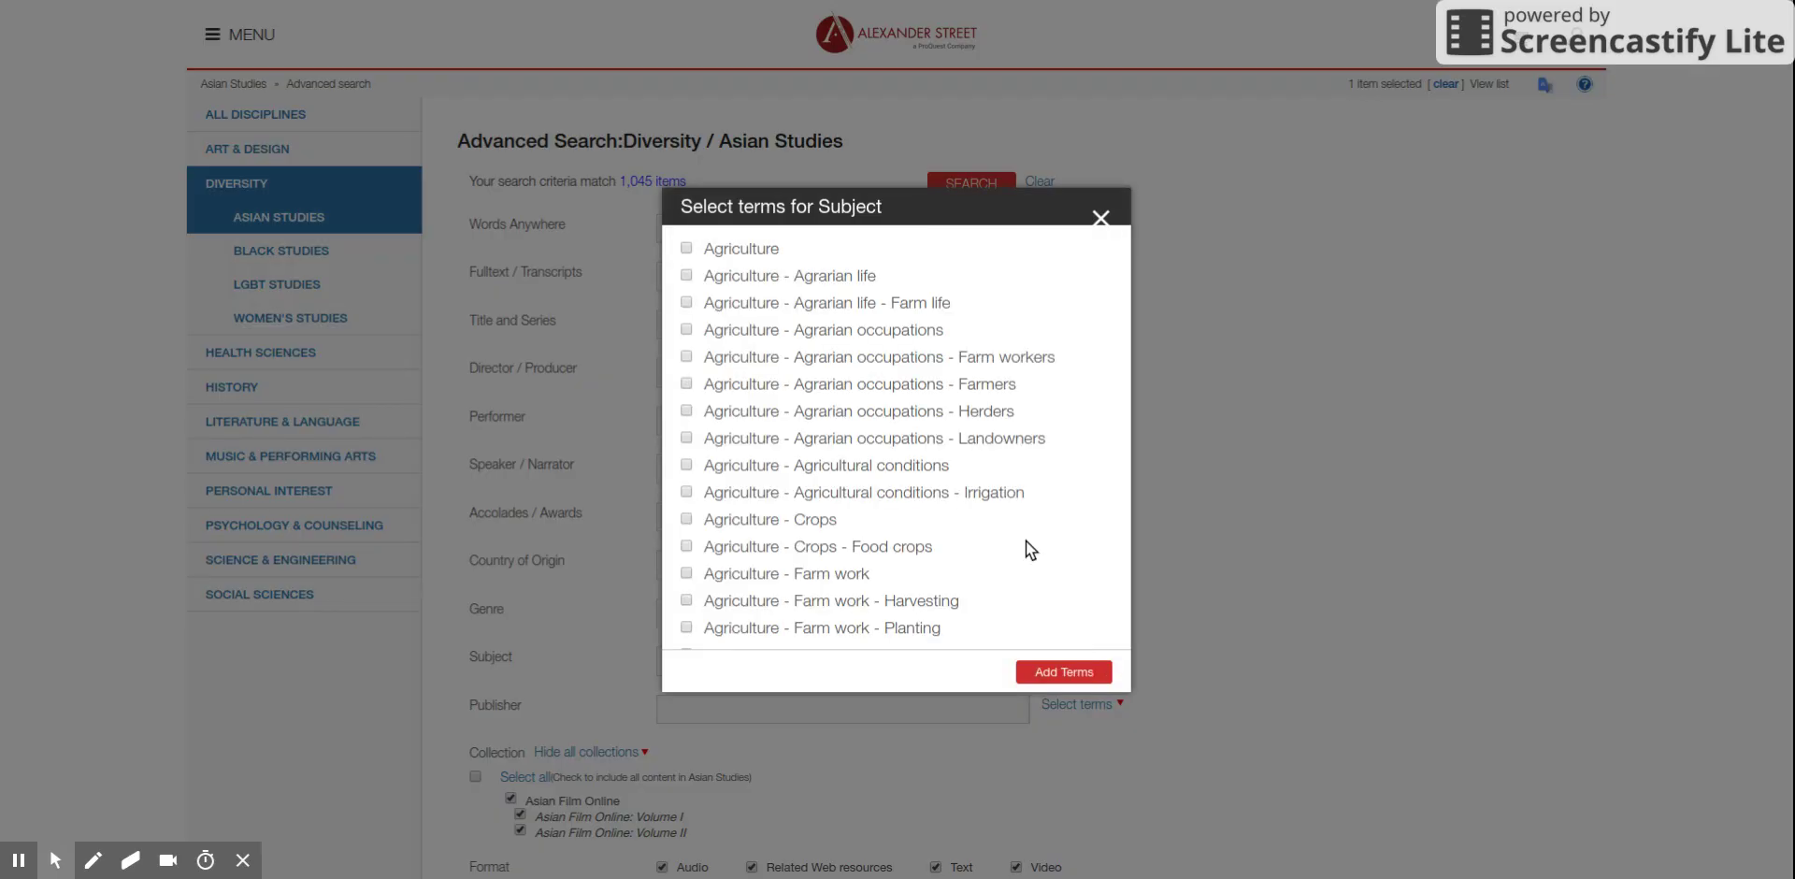
scroll(999, 506, "down", 15)
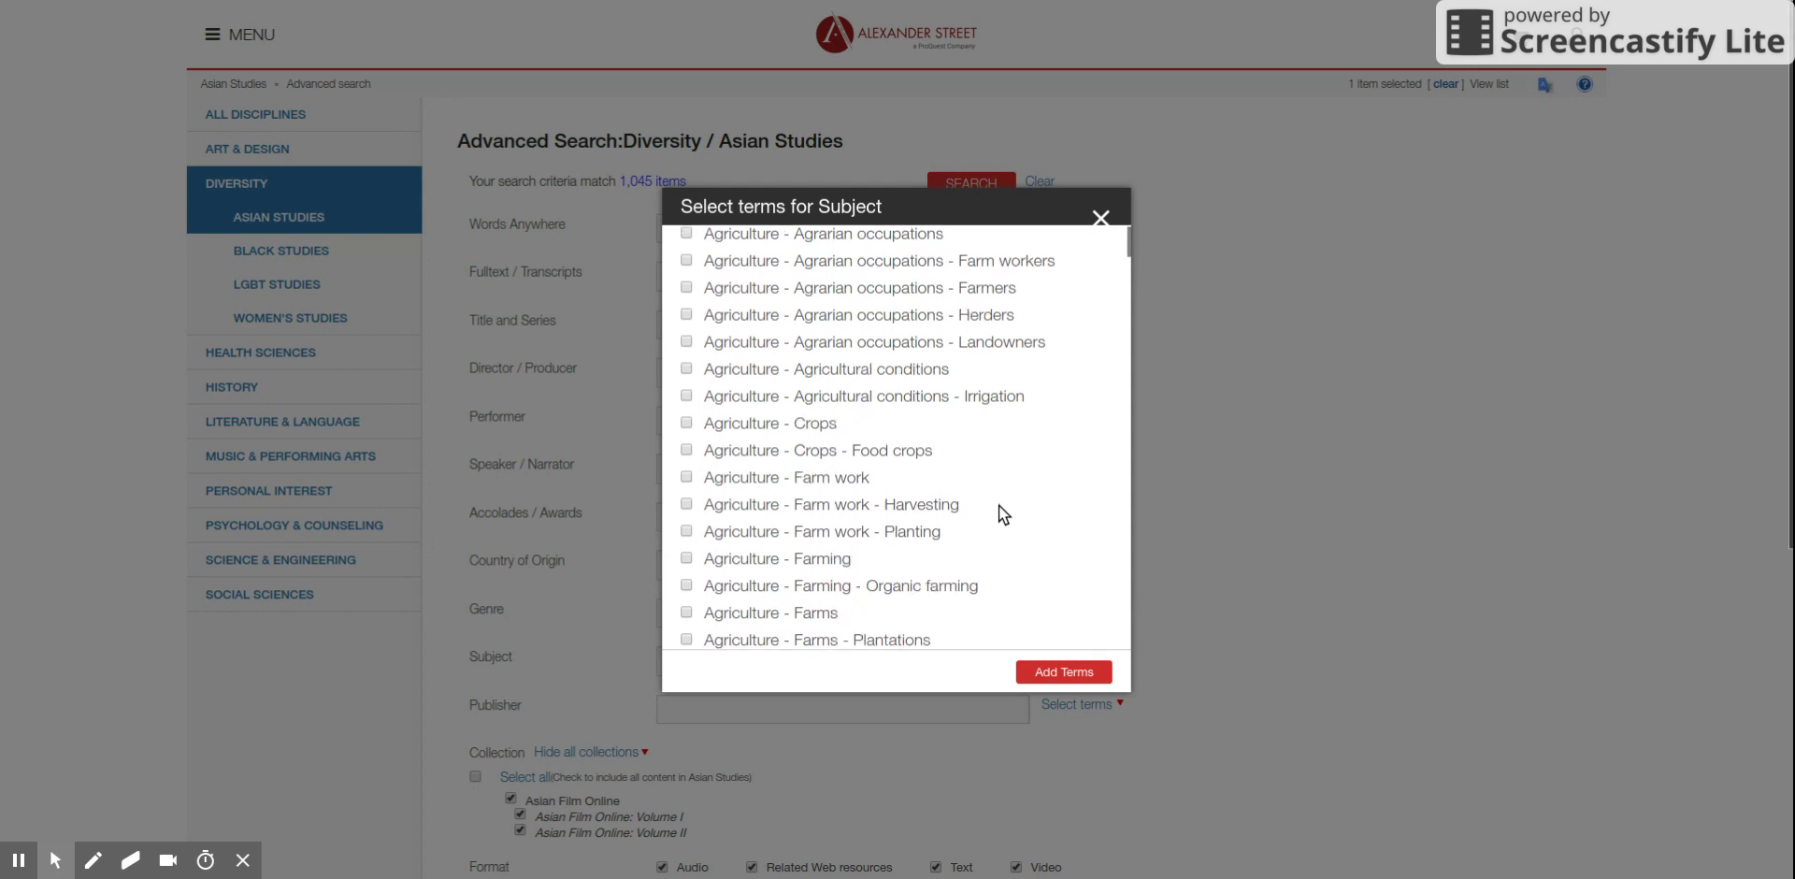
scroll(999, 504, "down", 3)
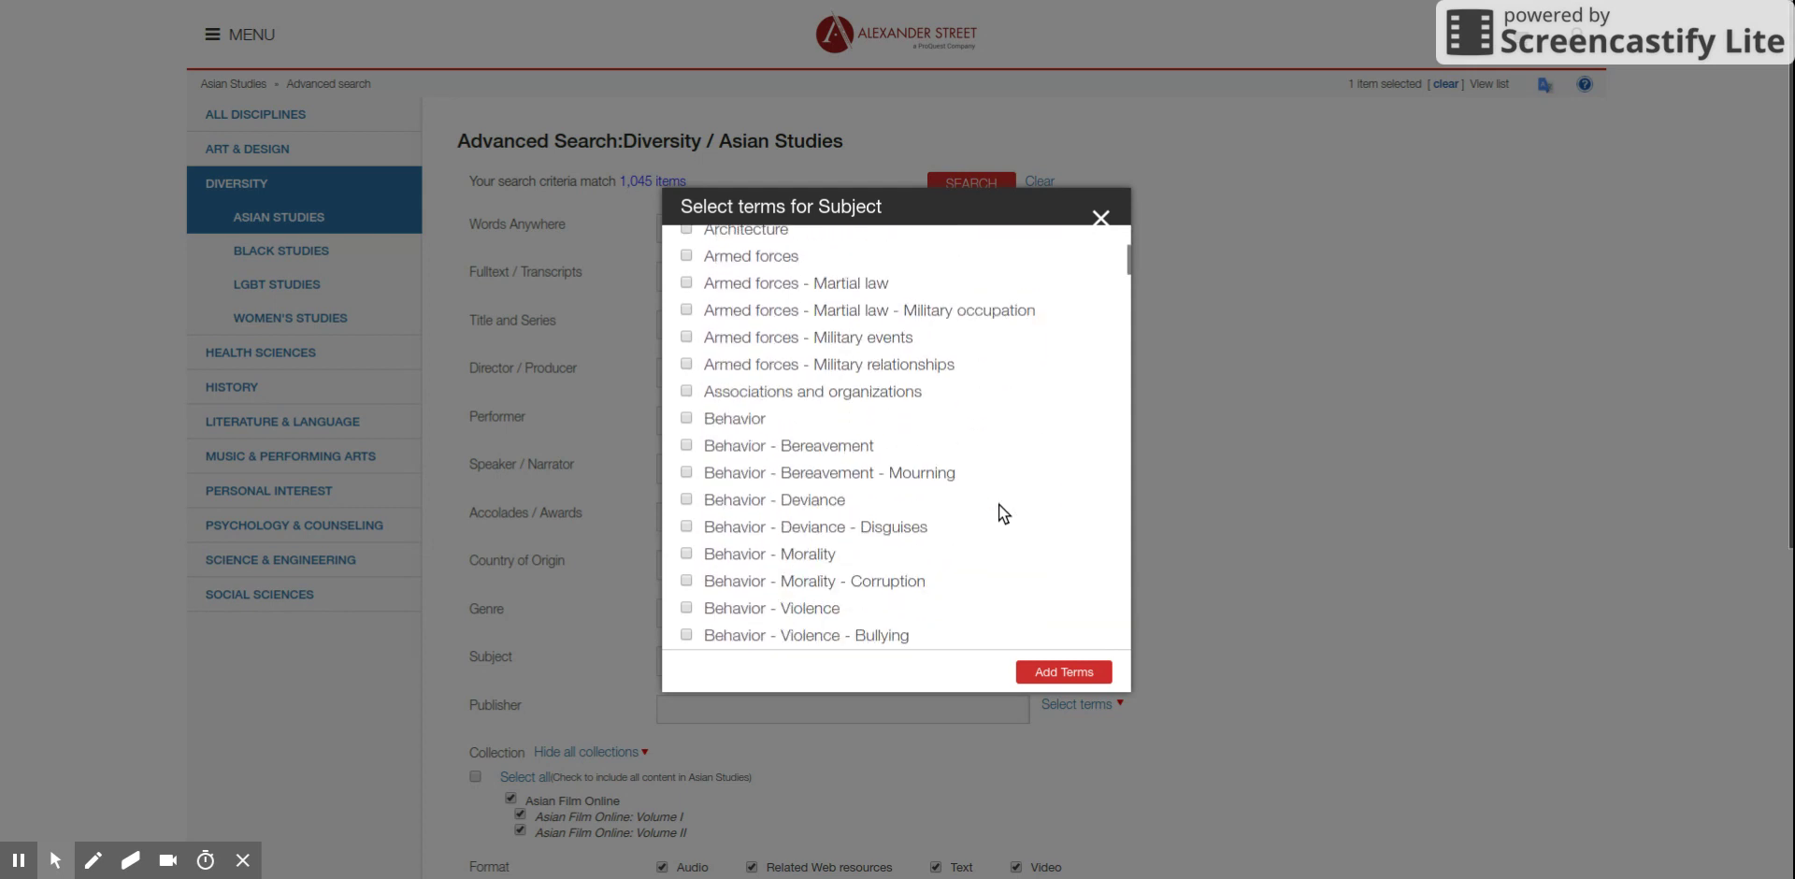
scroll(1000, 504, "down", 5)
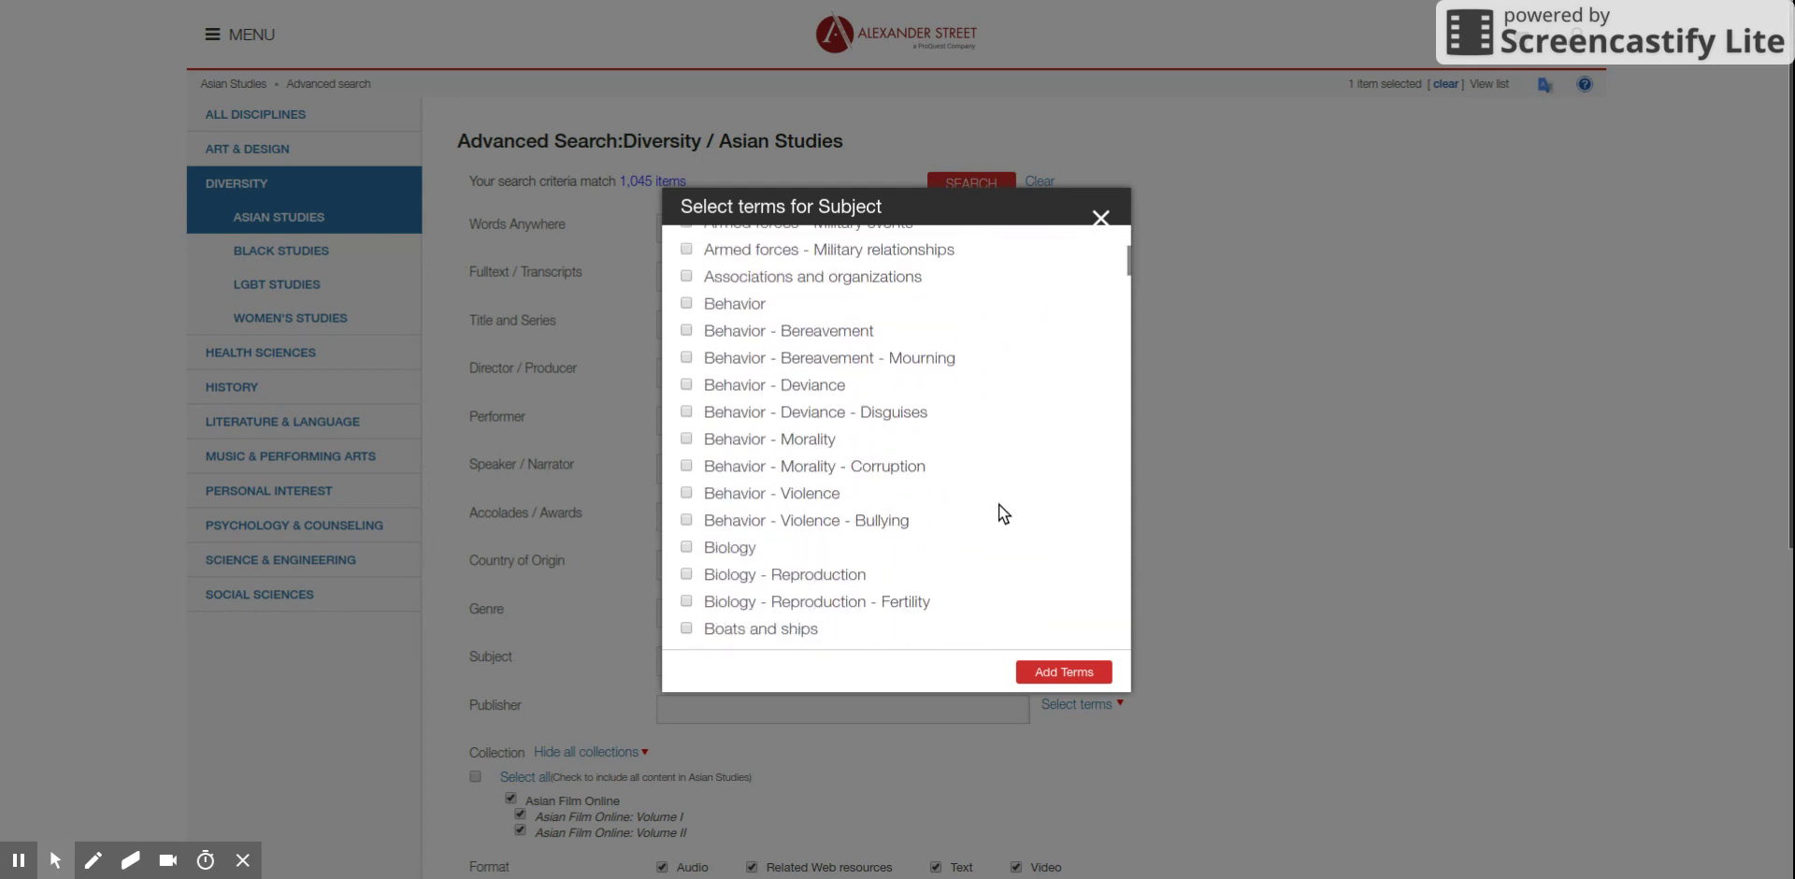
scroll(1000, 503, "down", 12)
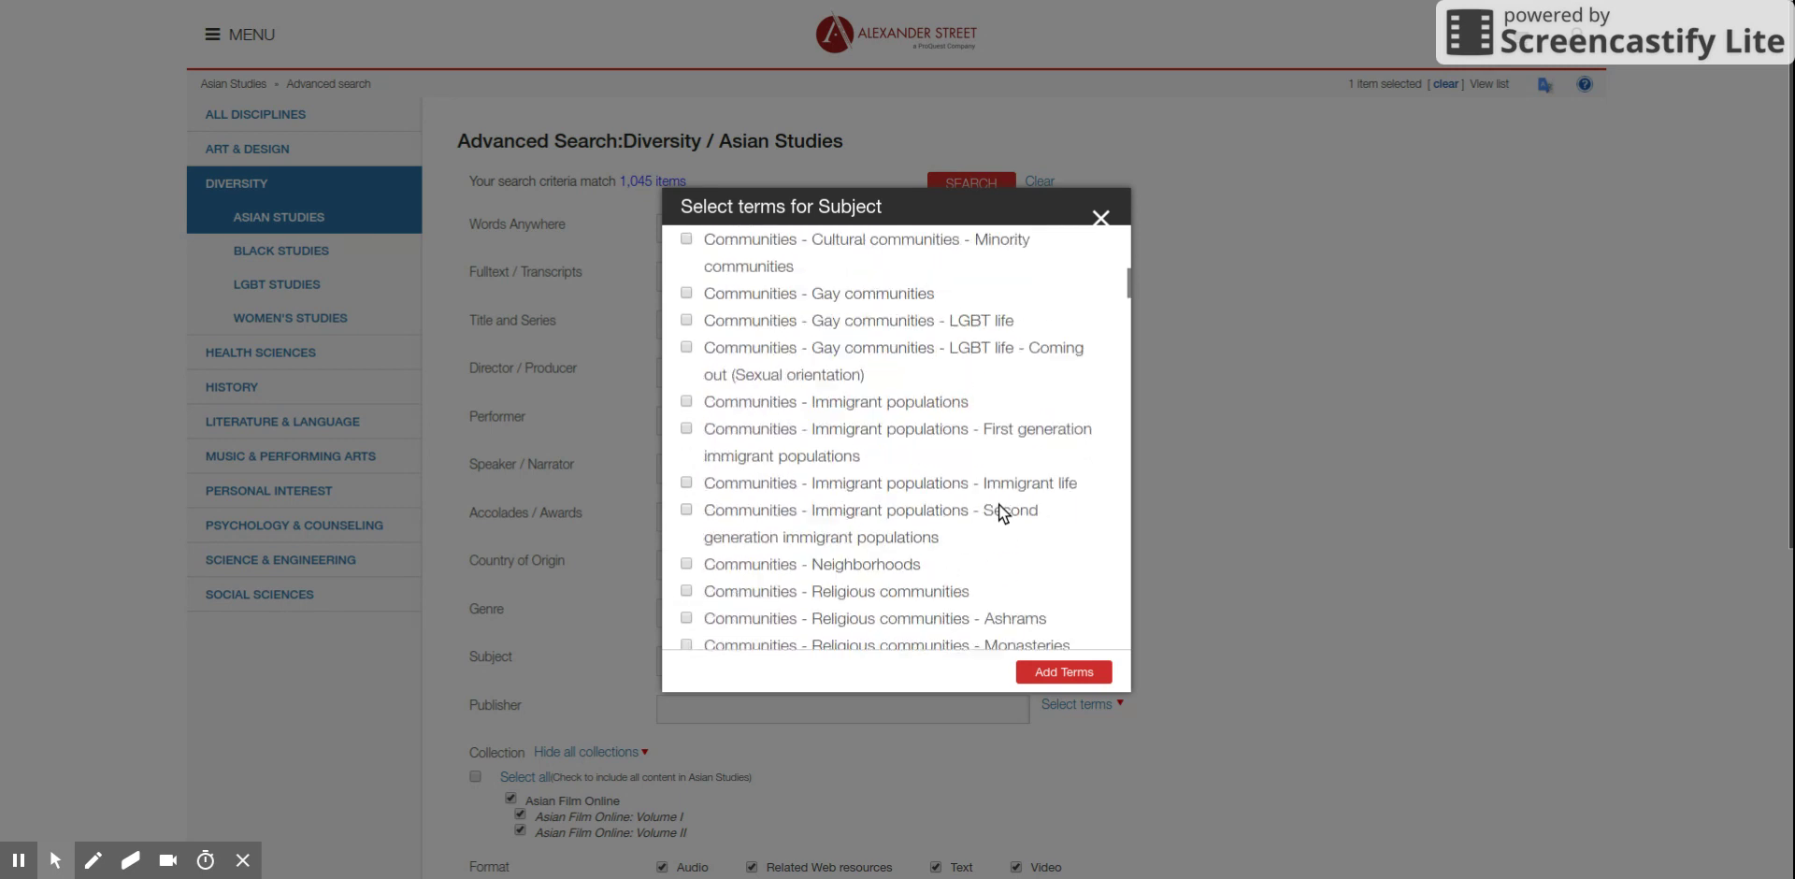
scroll(999, 504, "down", 12)
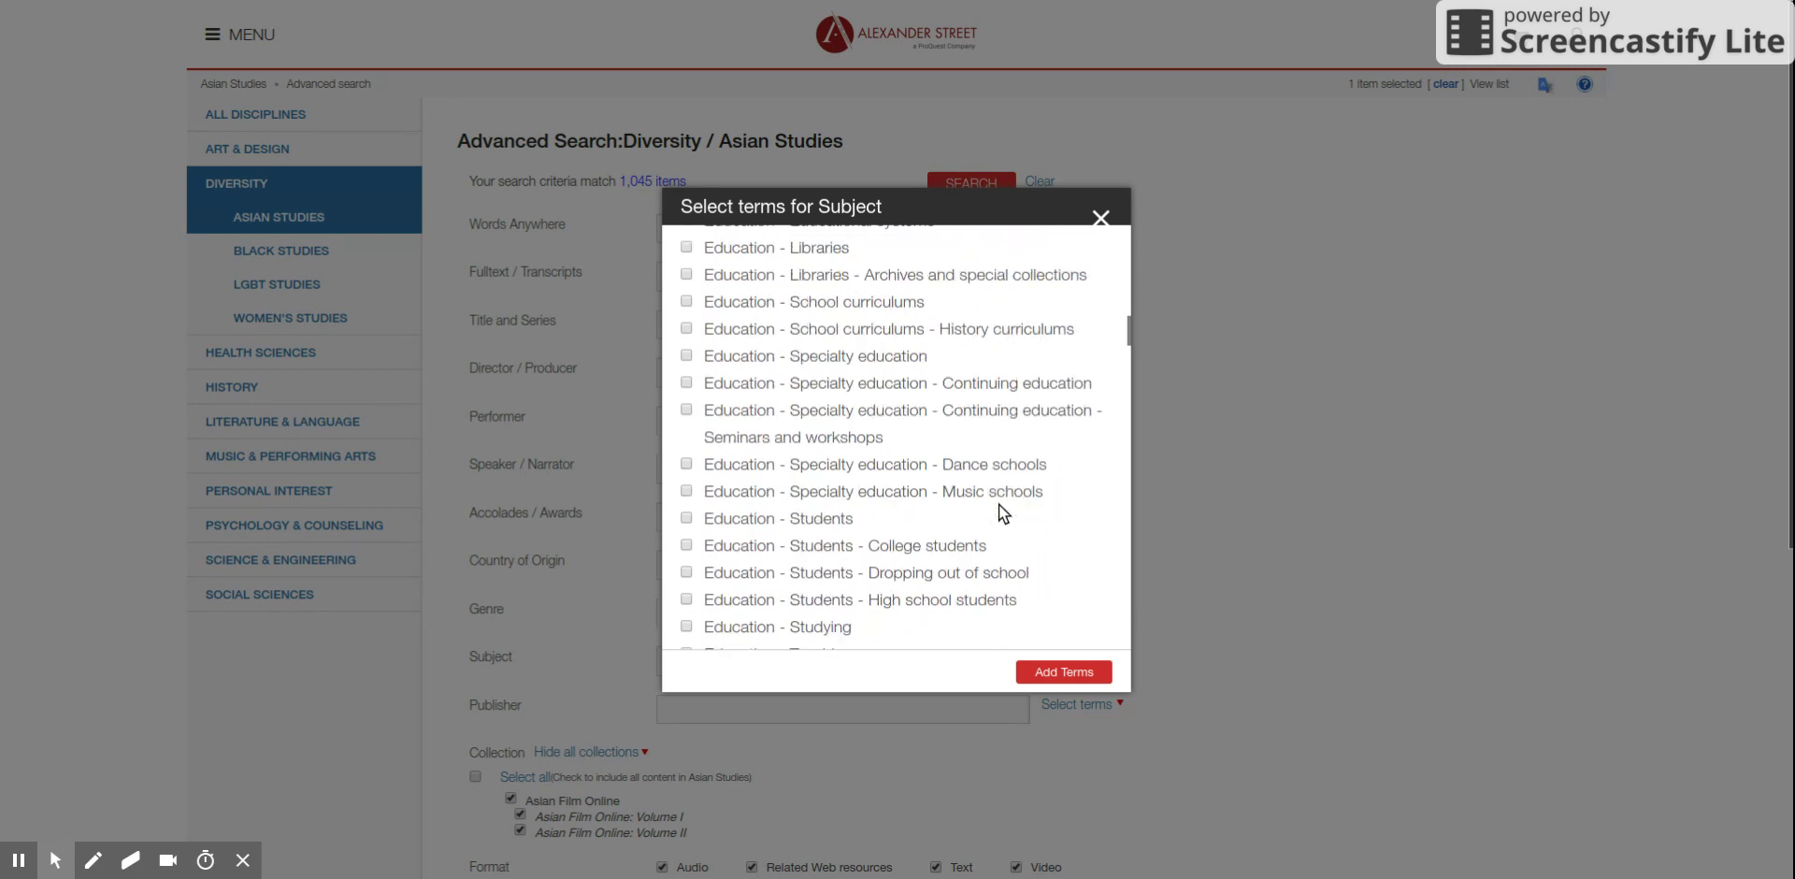
scroll(998, 504, "up", 1)
scroll(1000, 503, "up", 3)
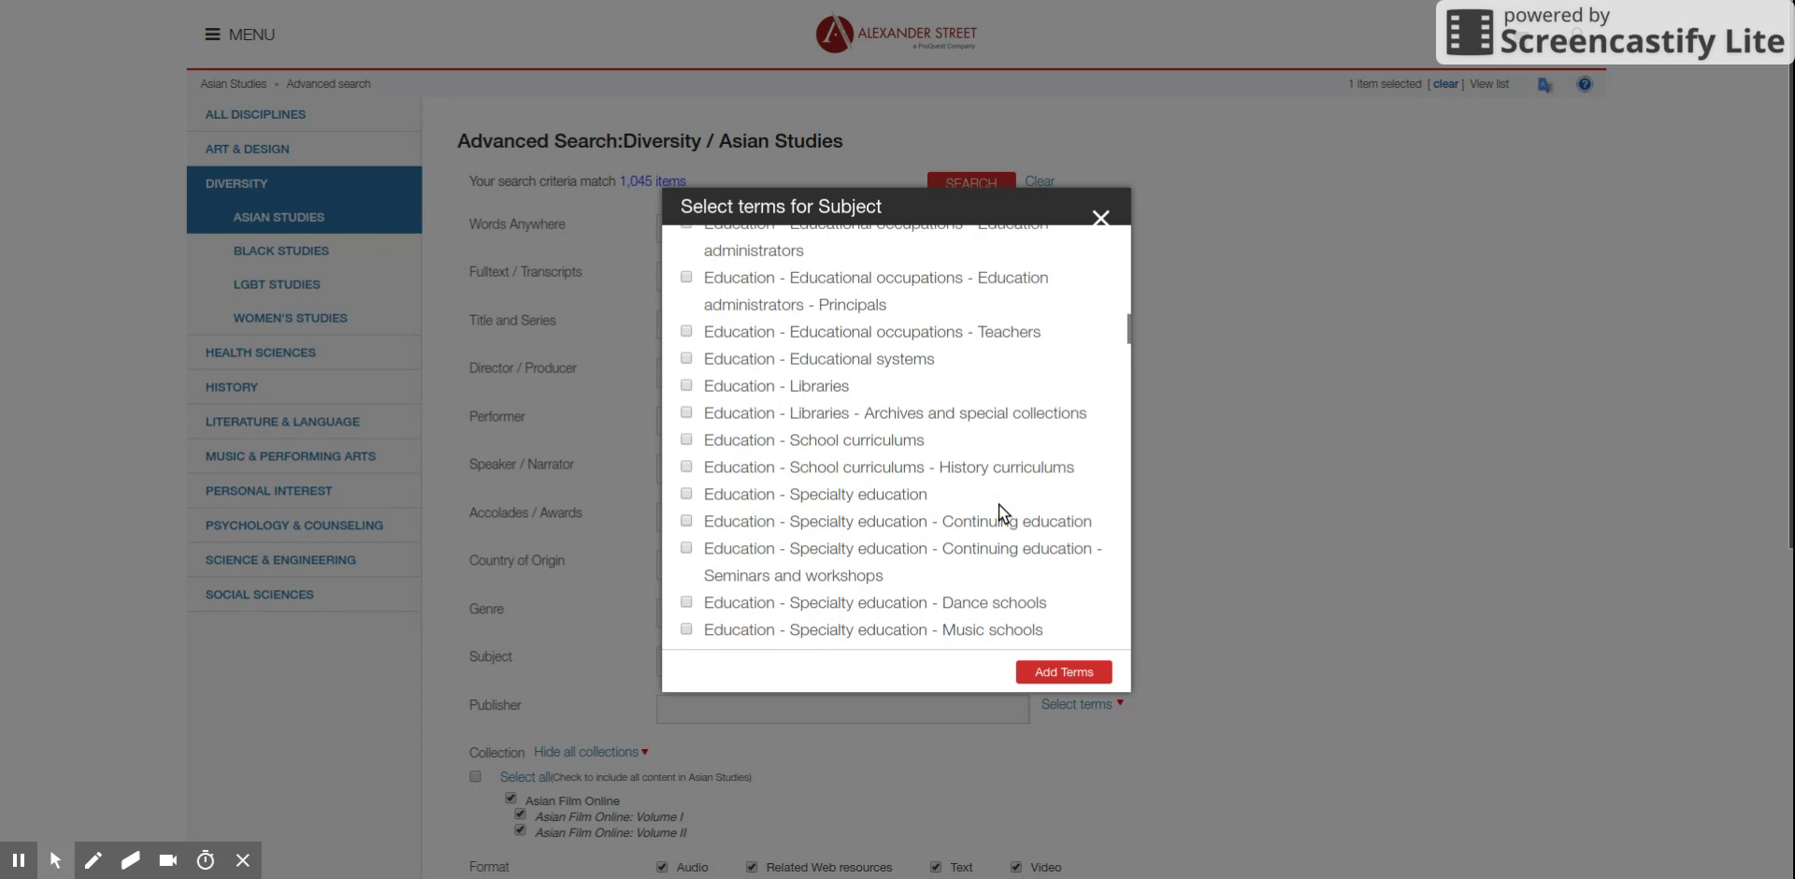
scroll(999, 504, "up", 3)
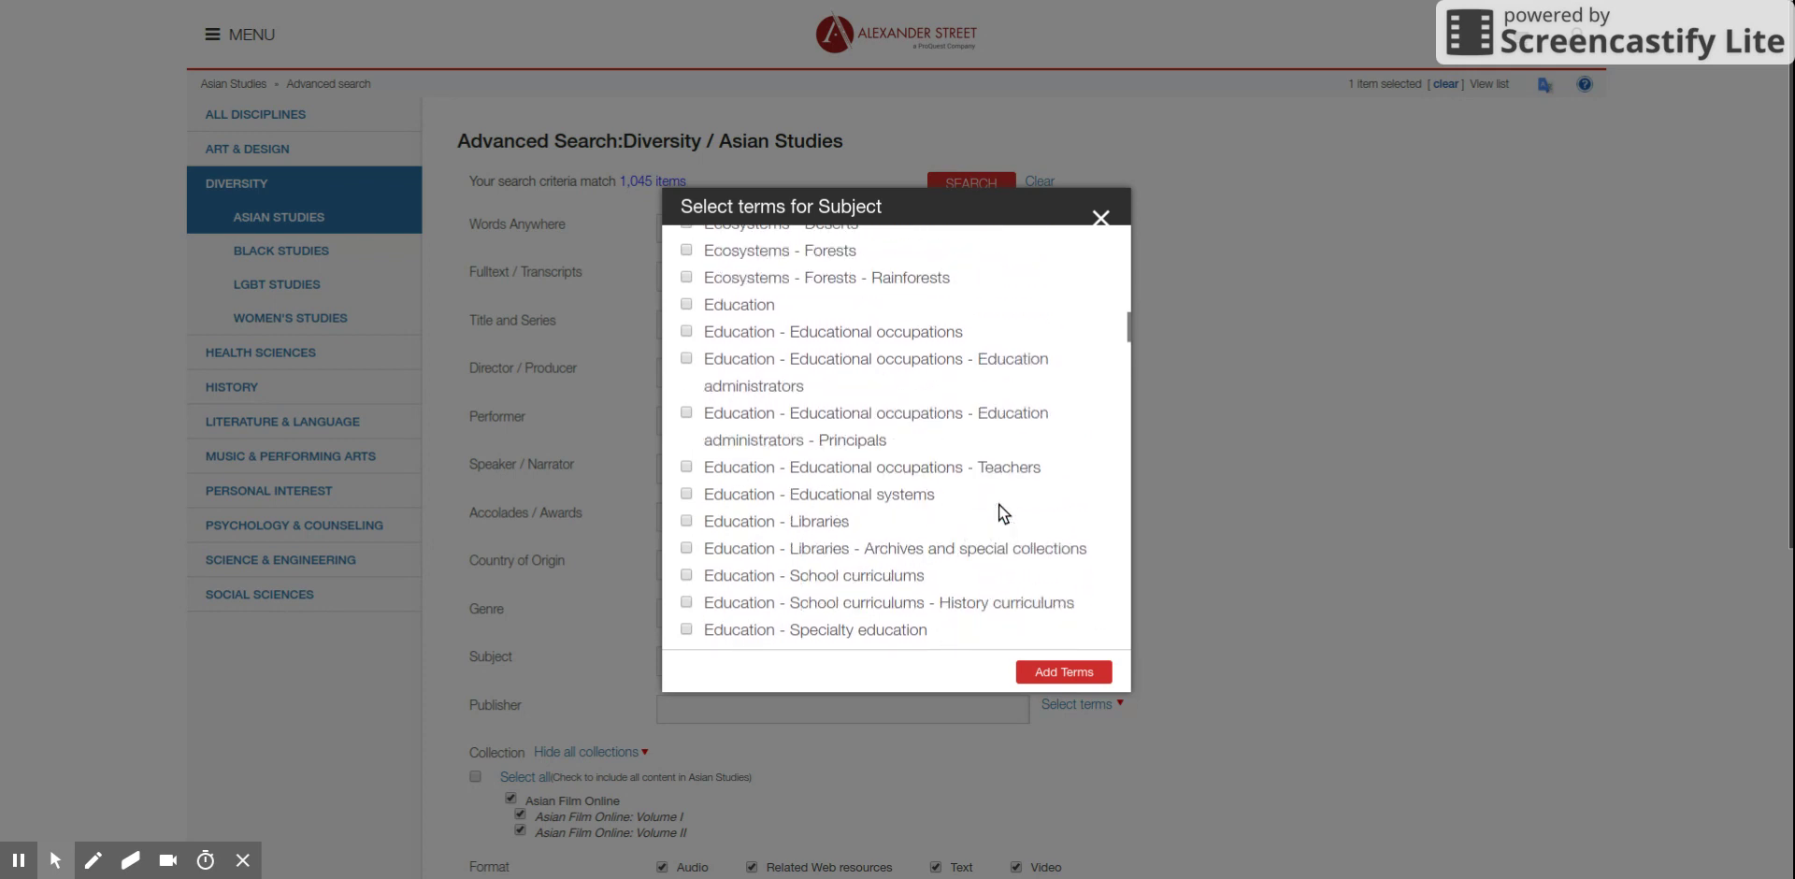
left_click(690, 303)
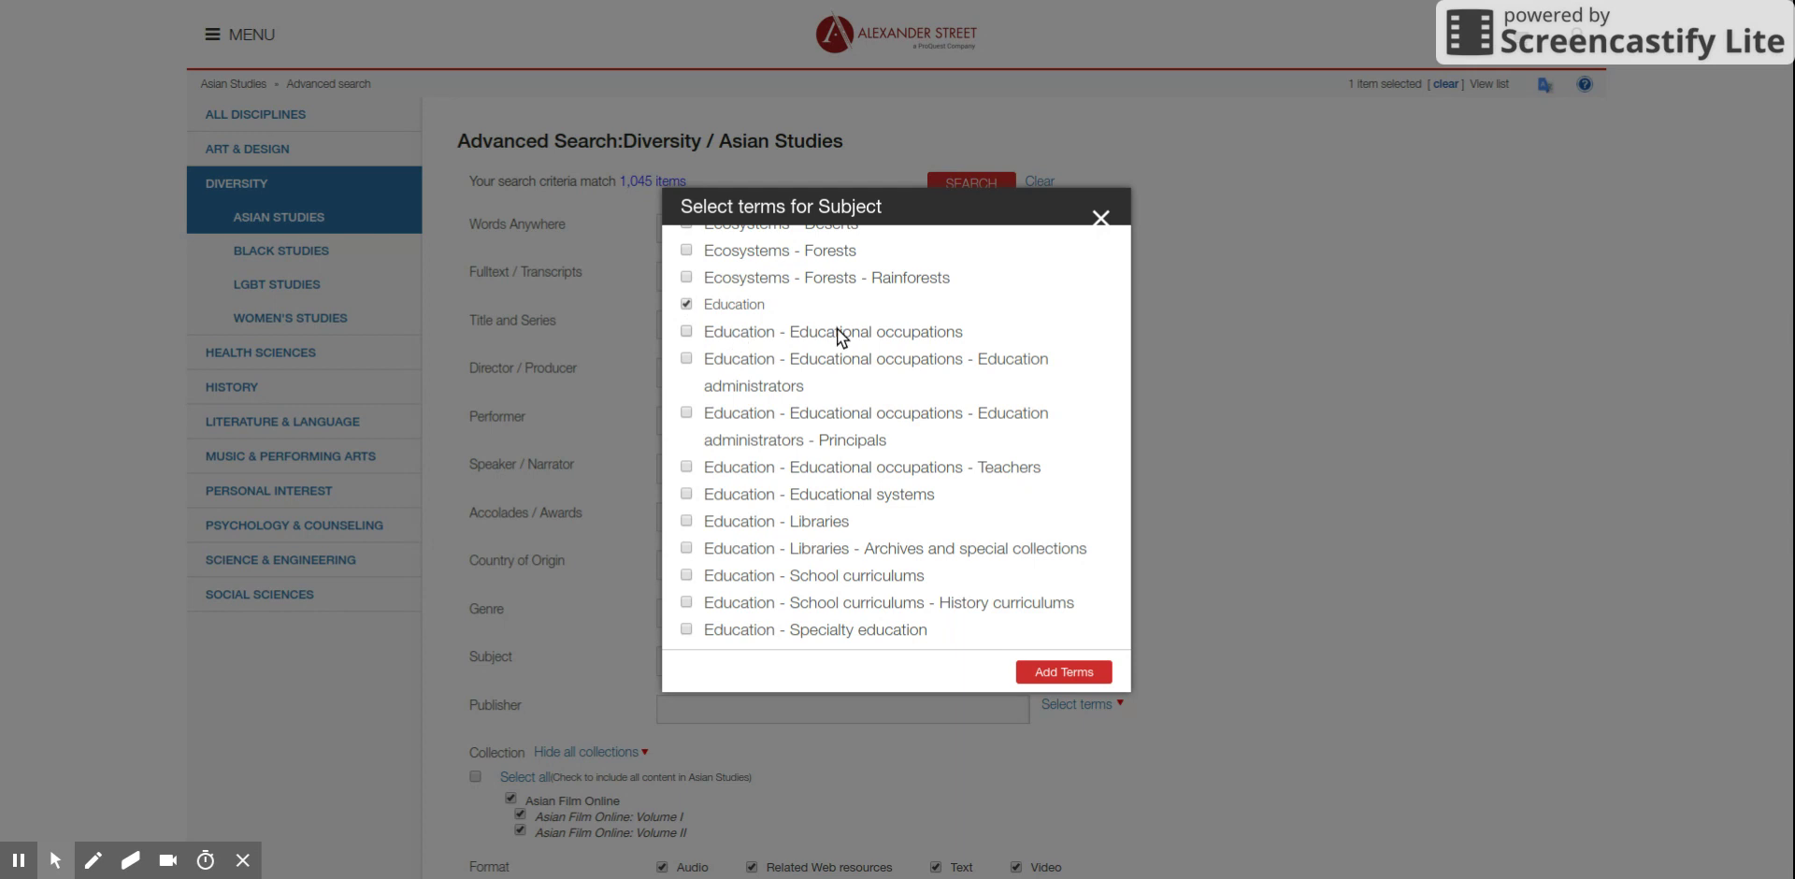
Step: Select the subject term "Education - Students - College students" as well and add the chosen terms to the search
scroll(1049, 353, "down", 2)
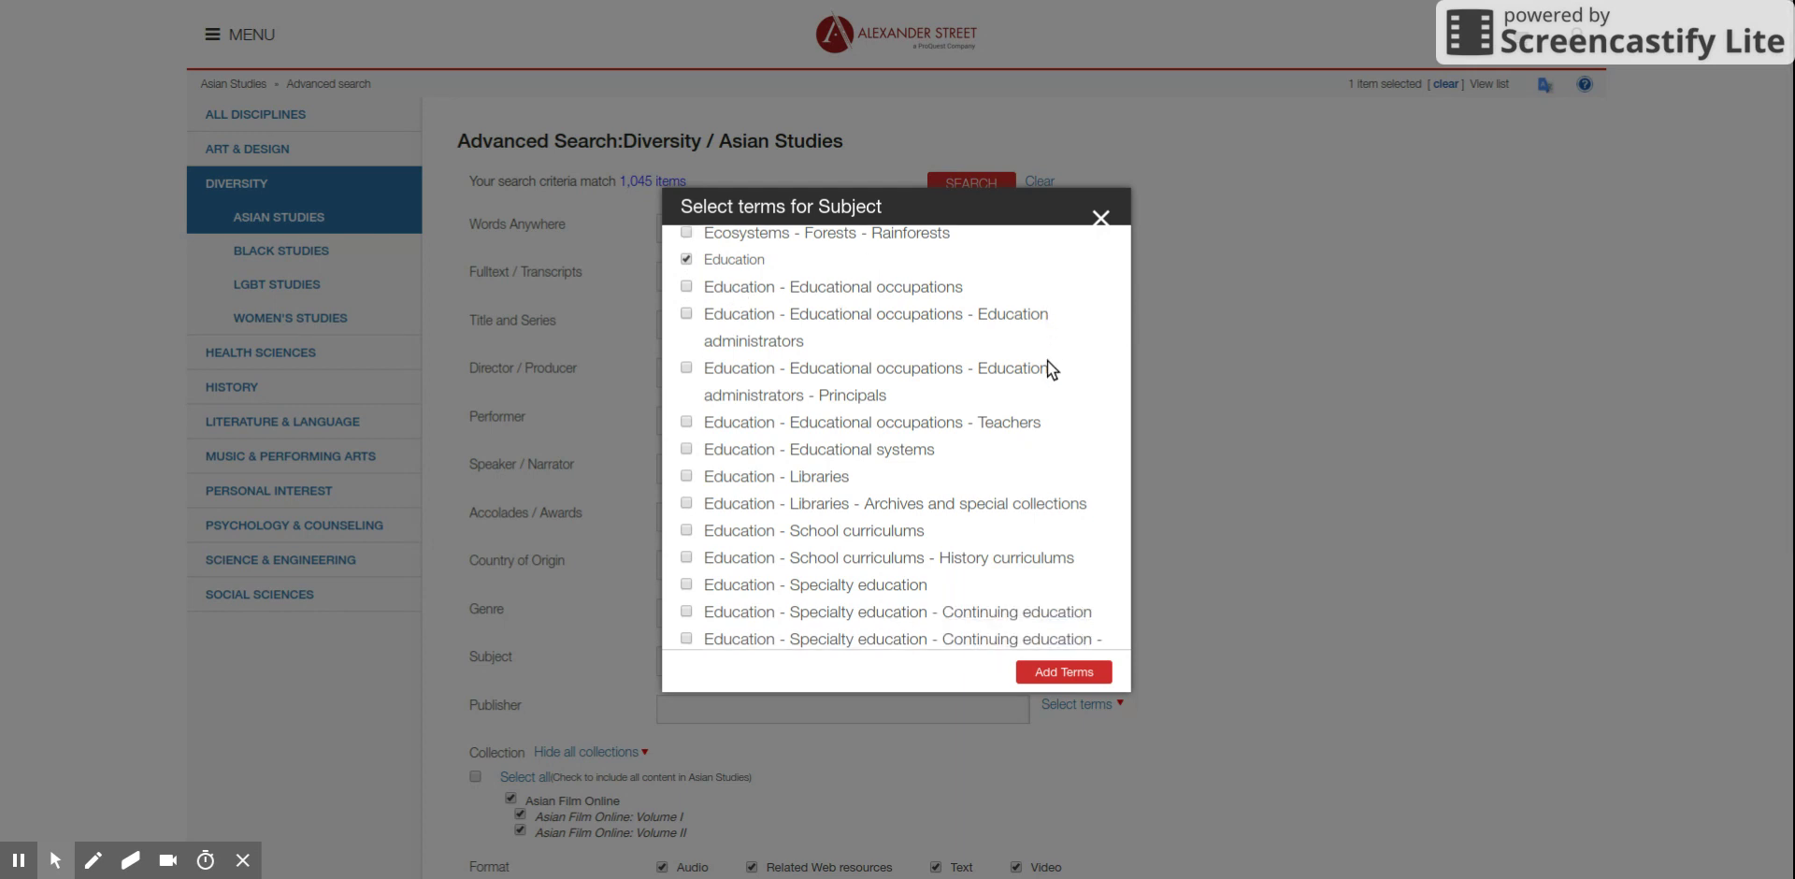
scroll(1048, 361, "down", 4)
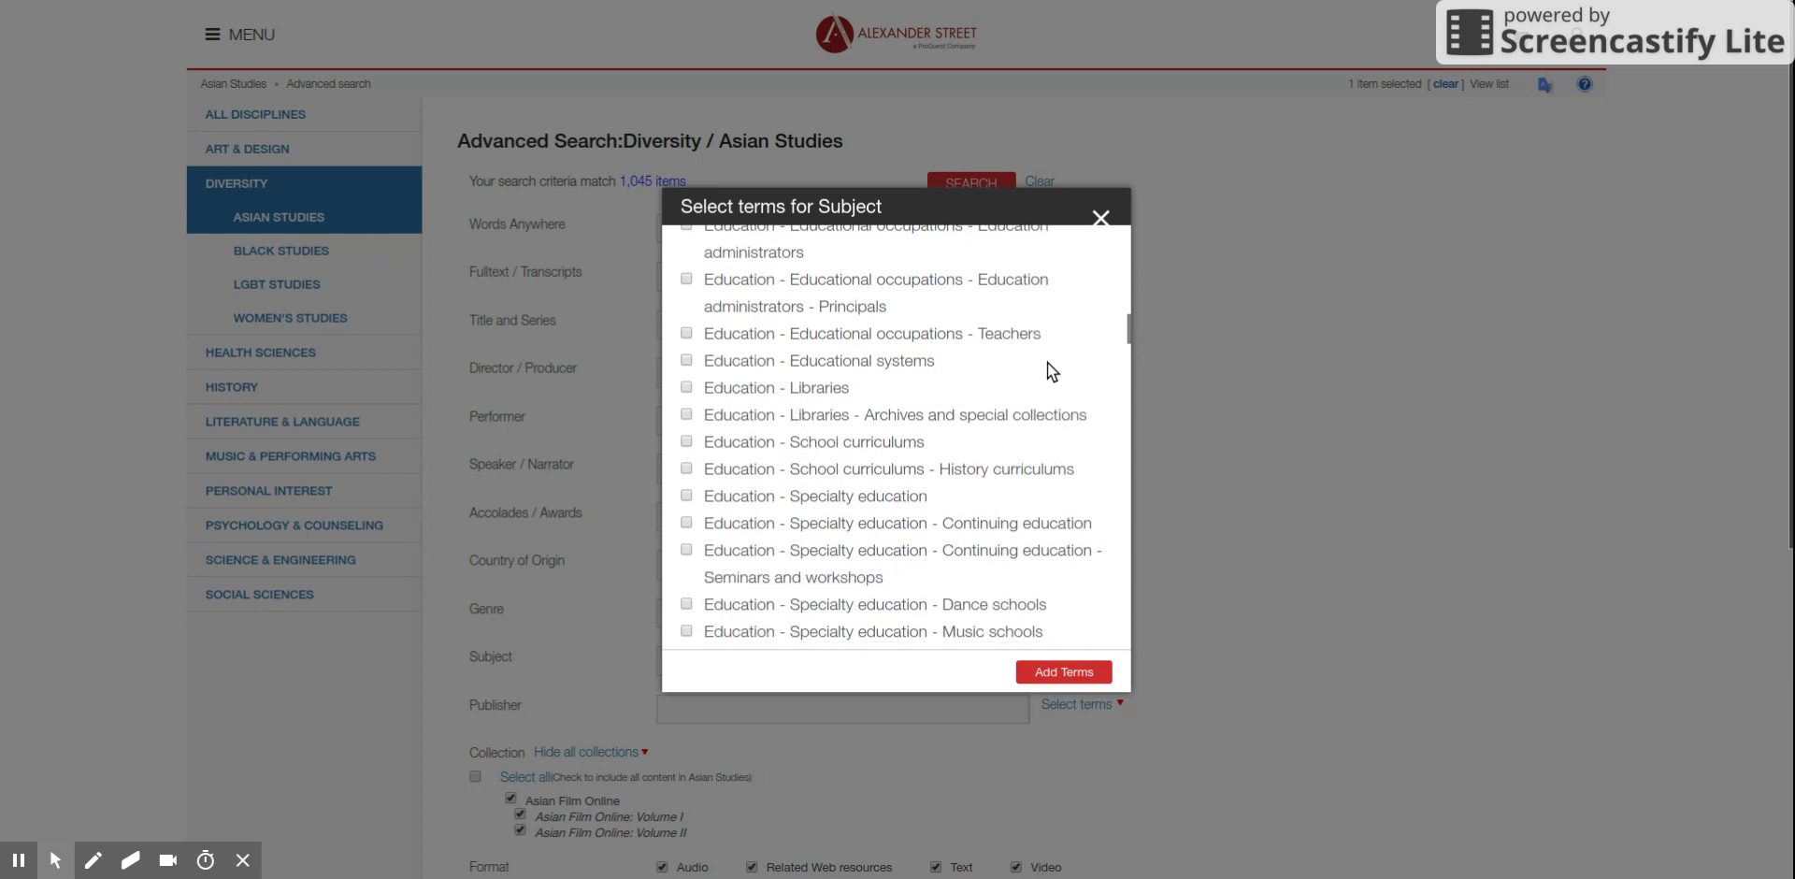
scroll(1048, 362, "down", 5)
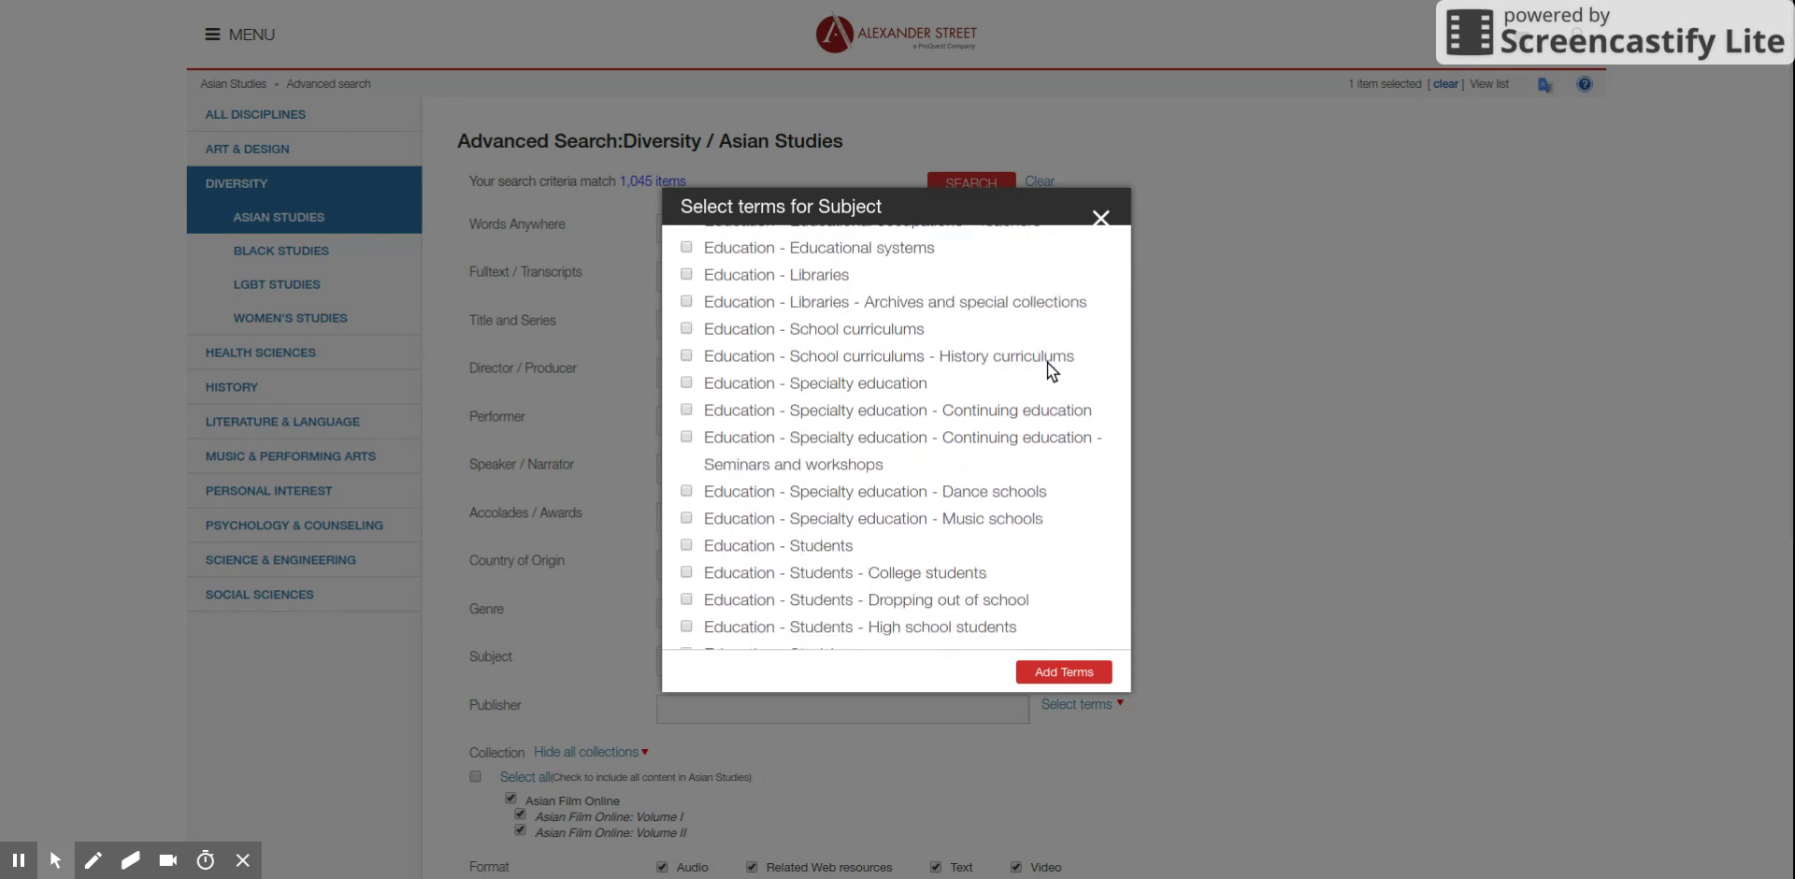
scroll(1047, 362, "down", 3)
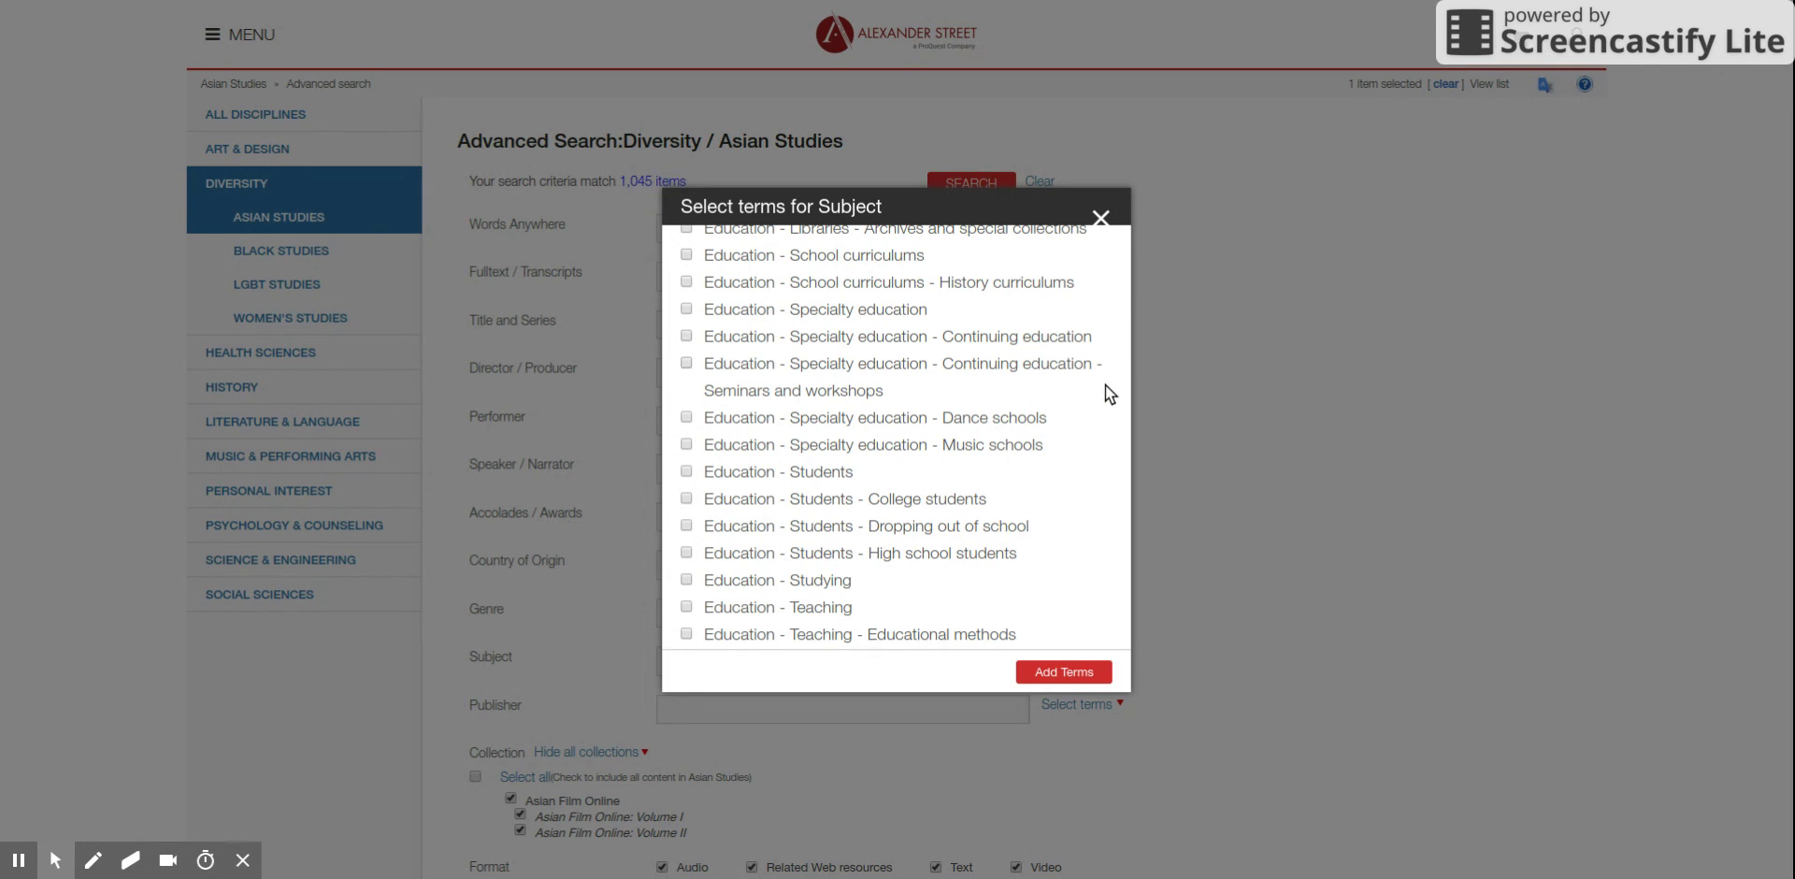
left_click(689, 499)
scroll(1079, 450, "down", 5)
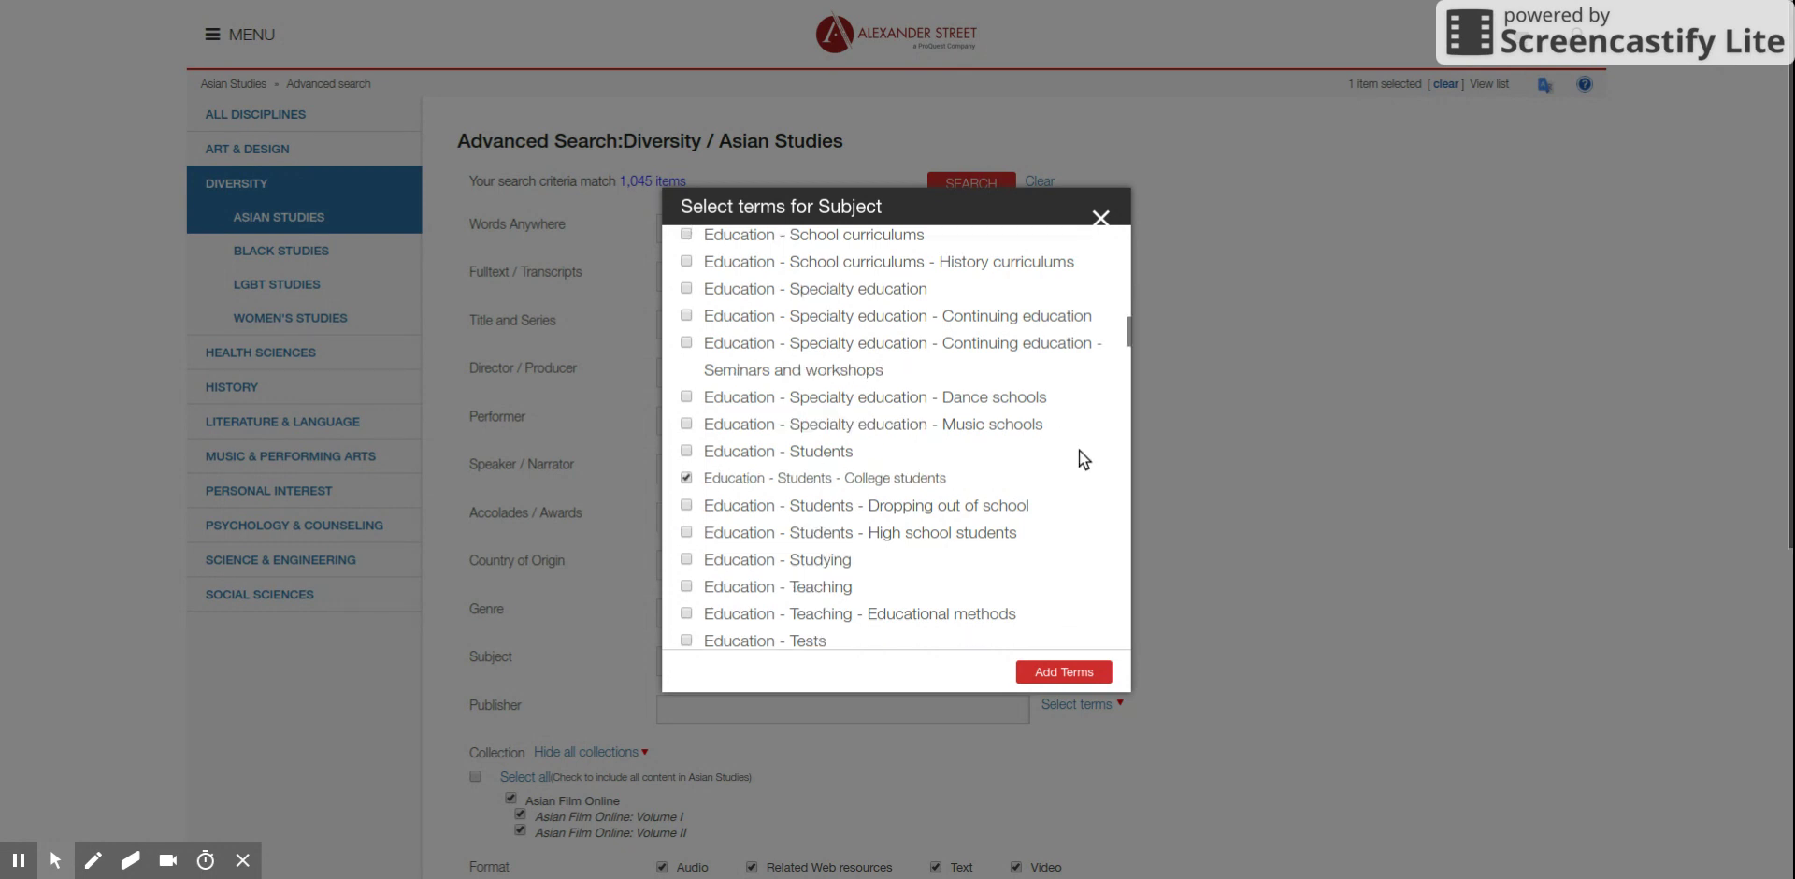
scroll(1078, 450, "down", 1)
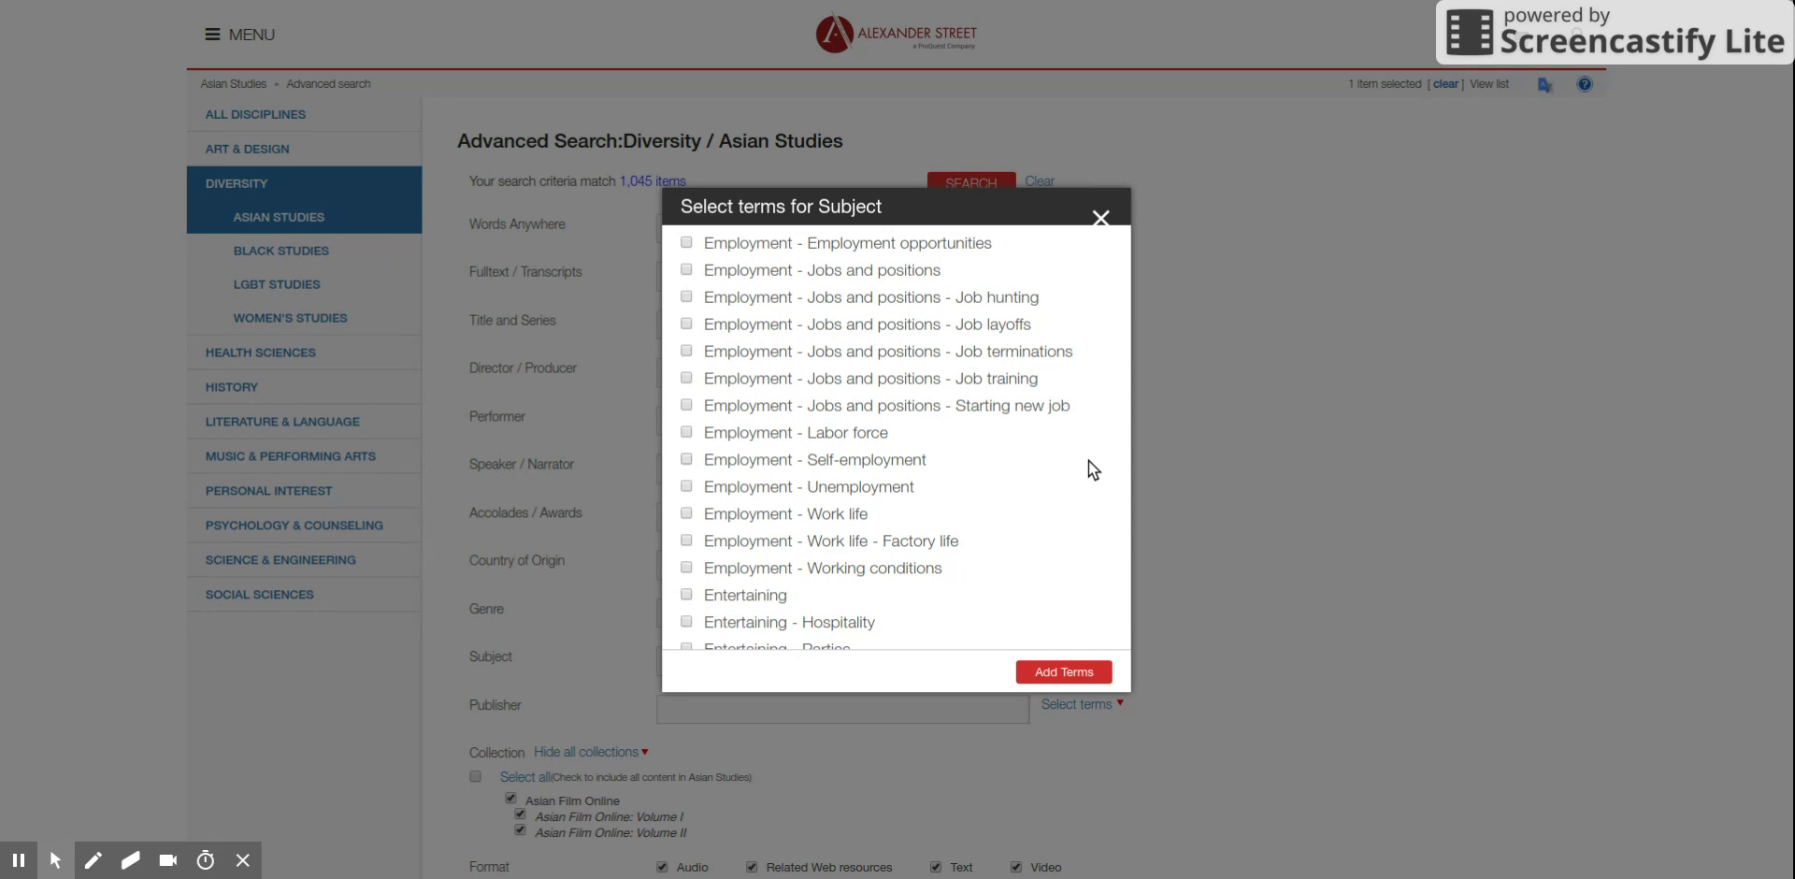
scroll(1088, 460, "down", 4)
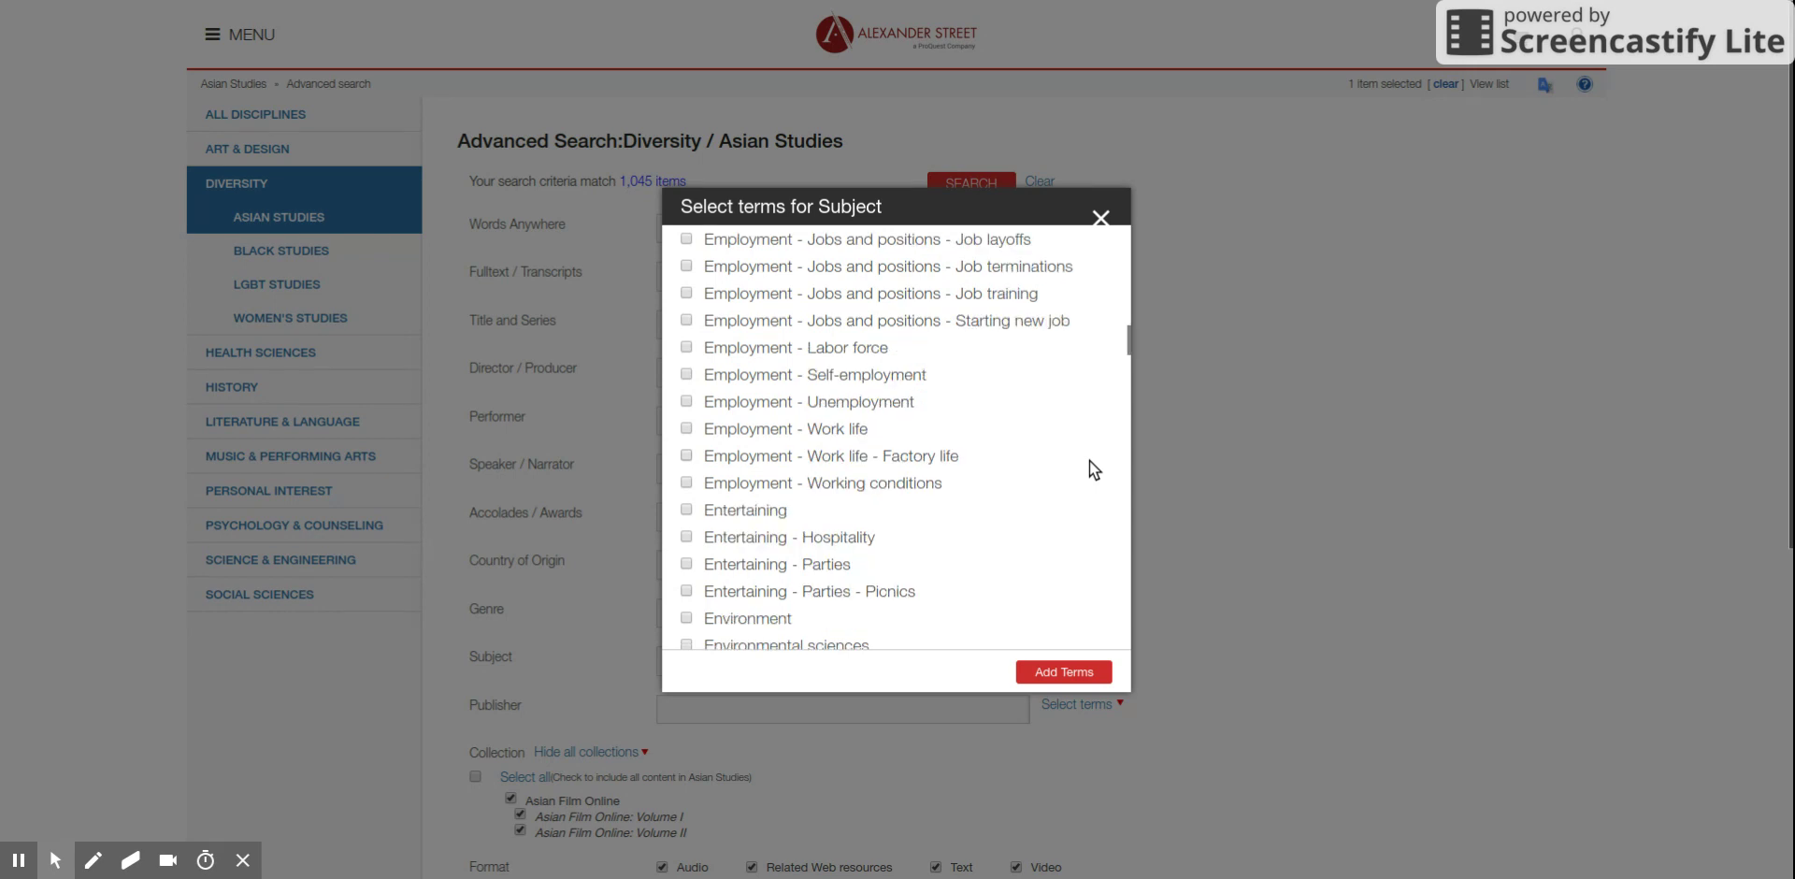
left_click(1084, 672)
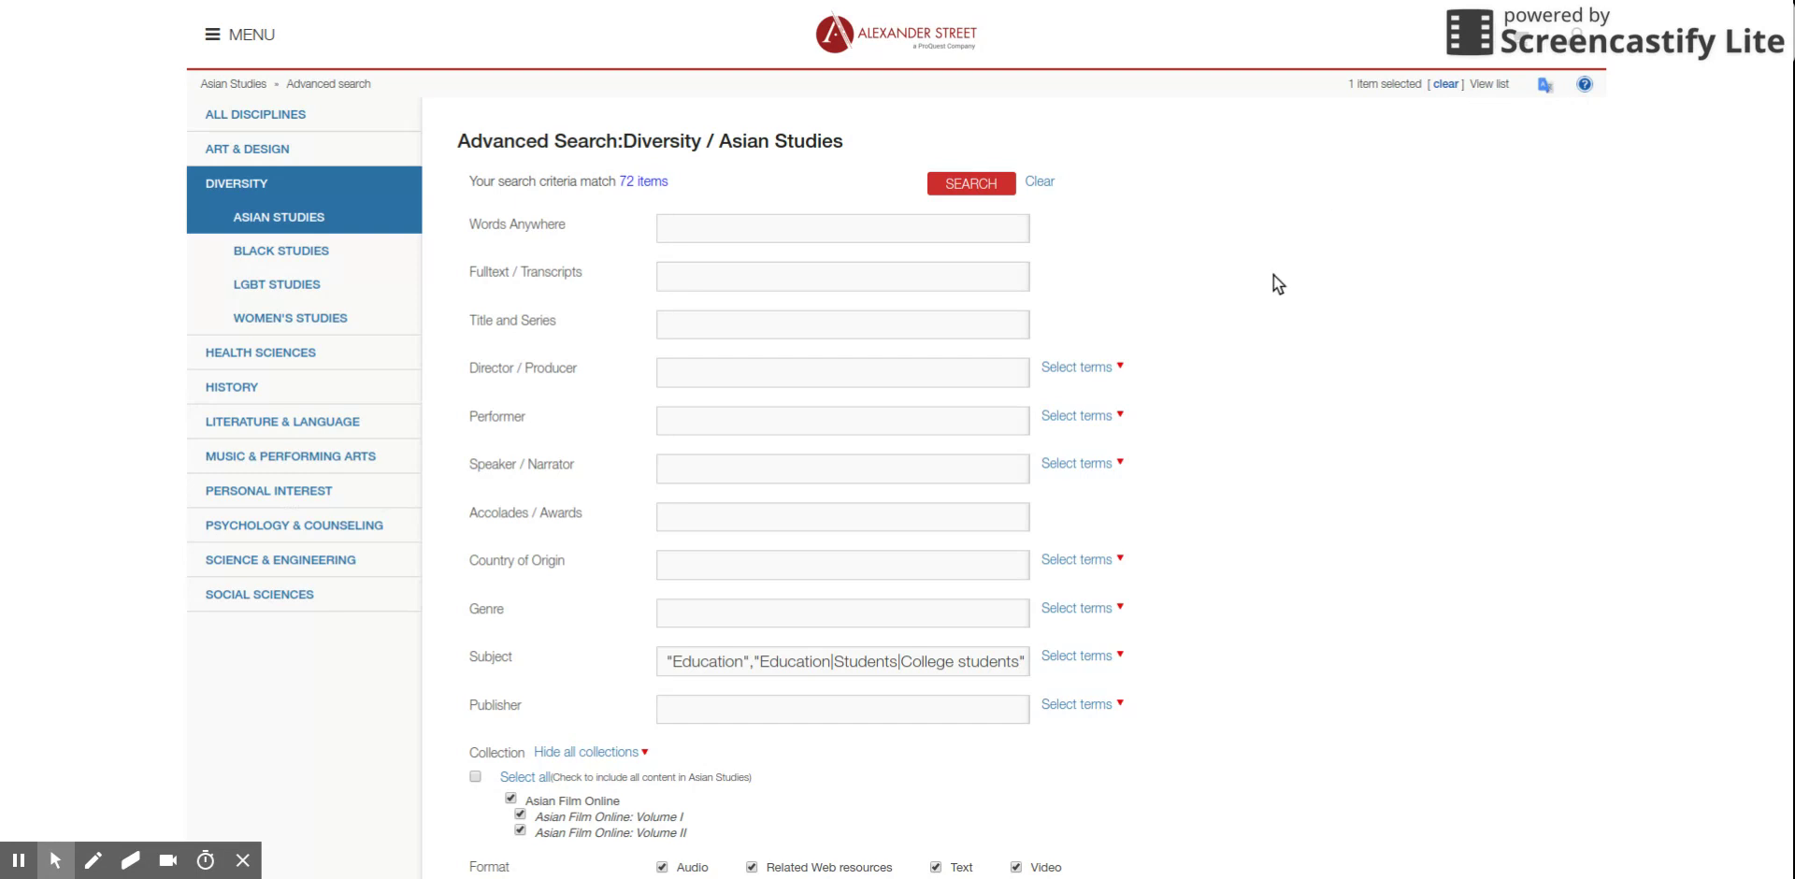
Step: Select China, Hong Kong (State) and Japan as Country of Origin terms
left_click(1087, 560)
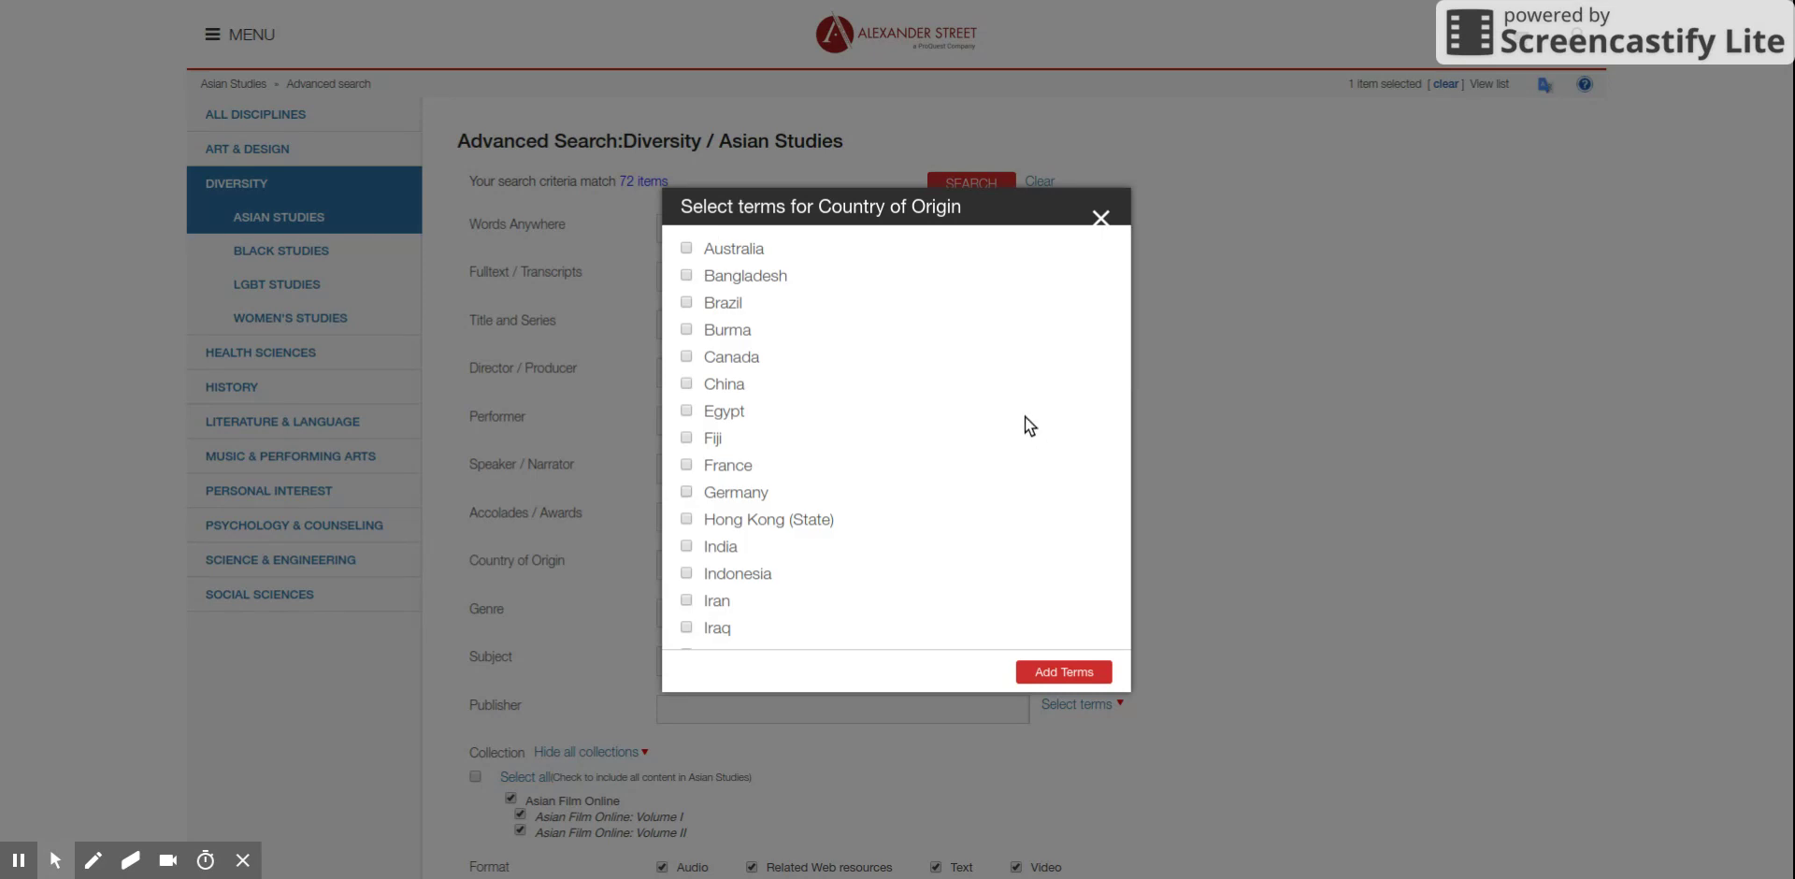
left_click(686, 385)
scroll(843, 381, "down", 2)
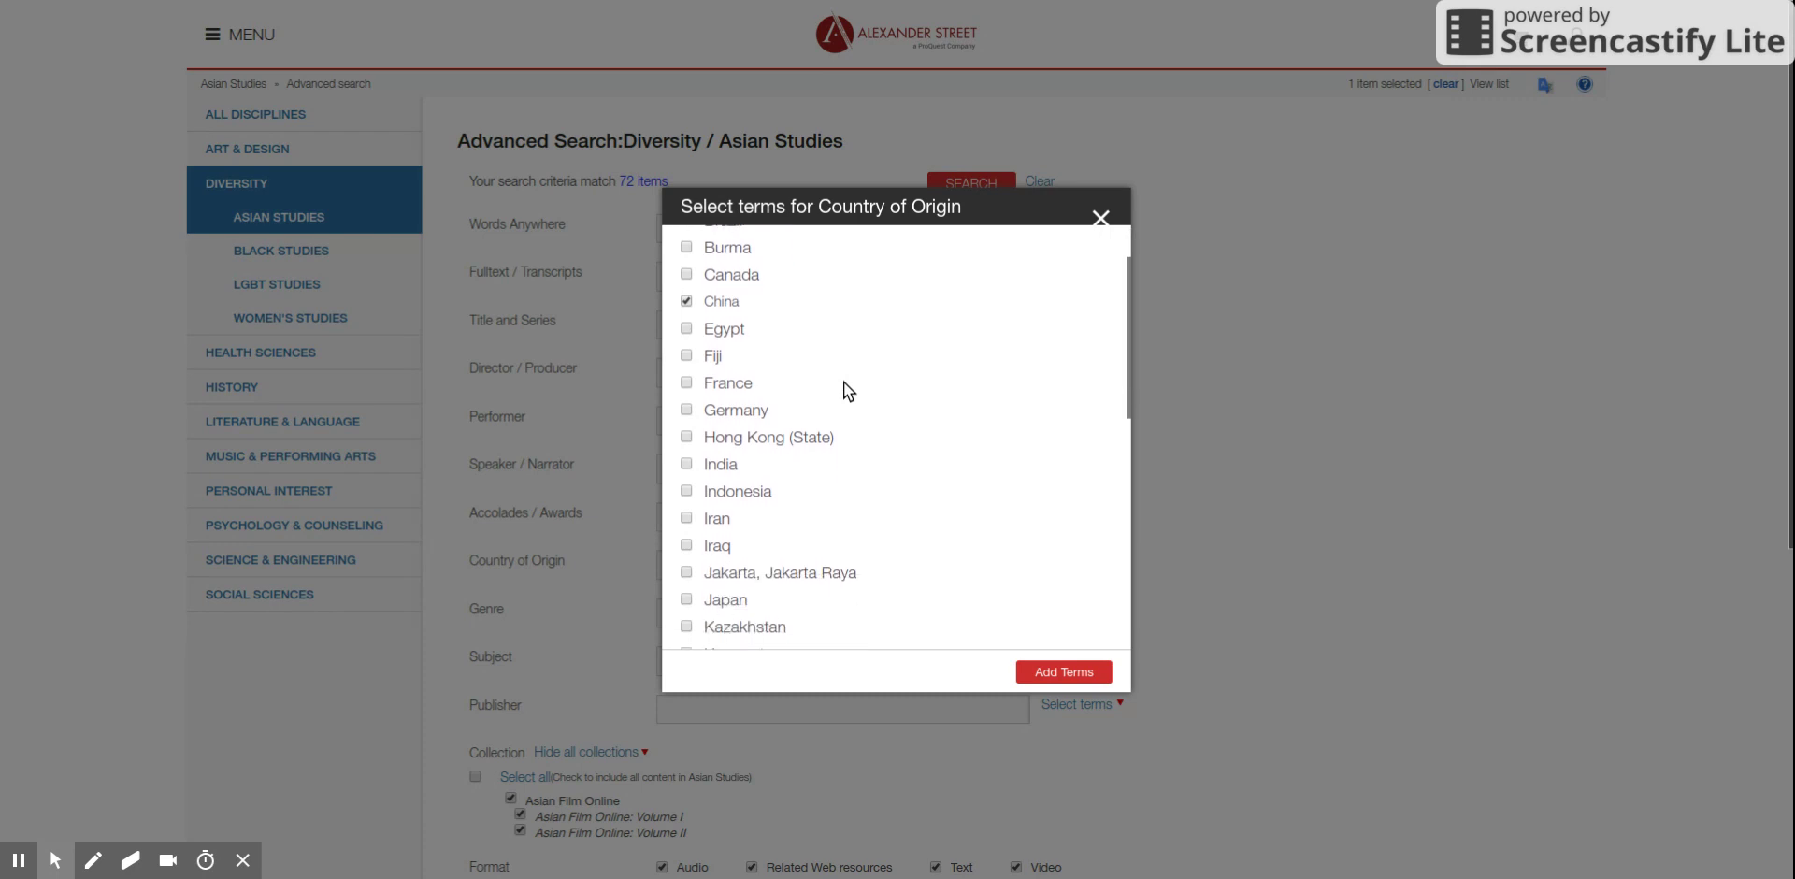
scroll(843, 392, "down", 2)
left_click(685, 370)
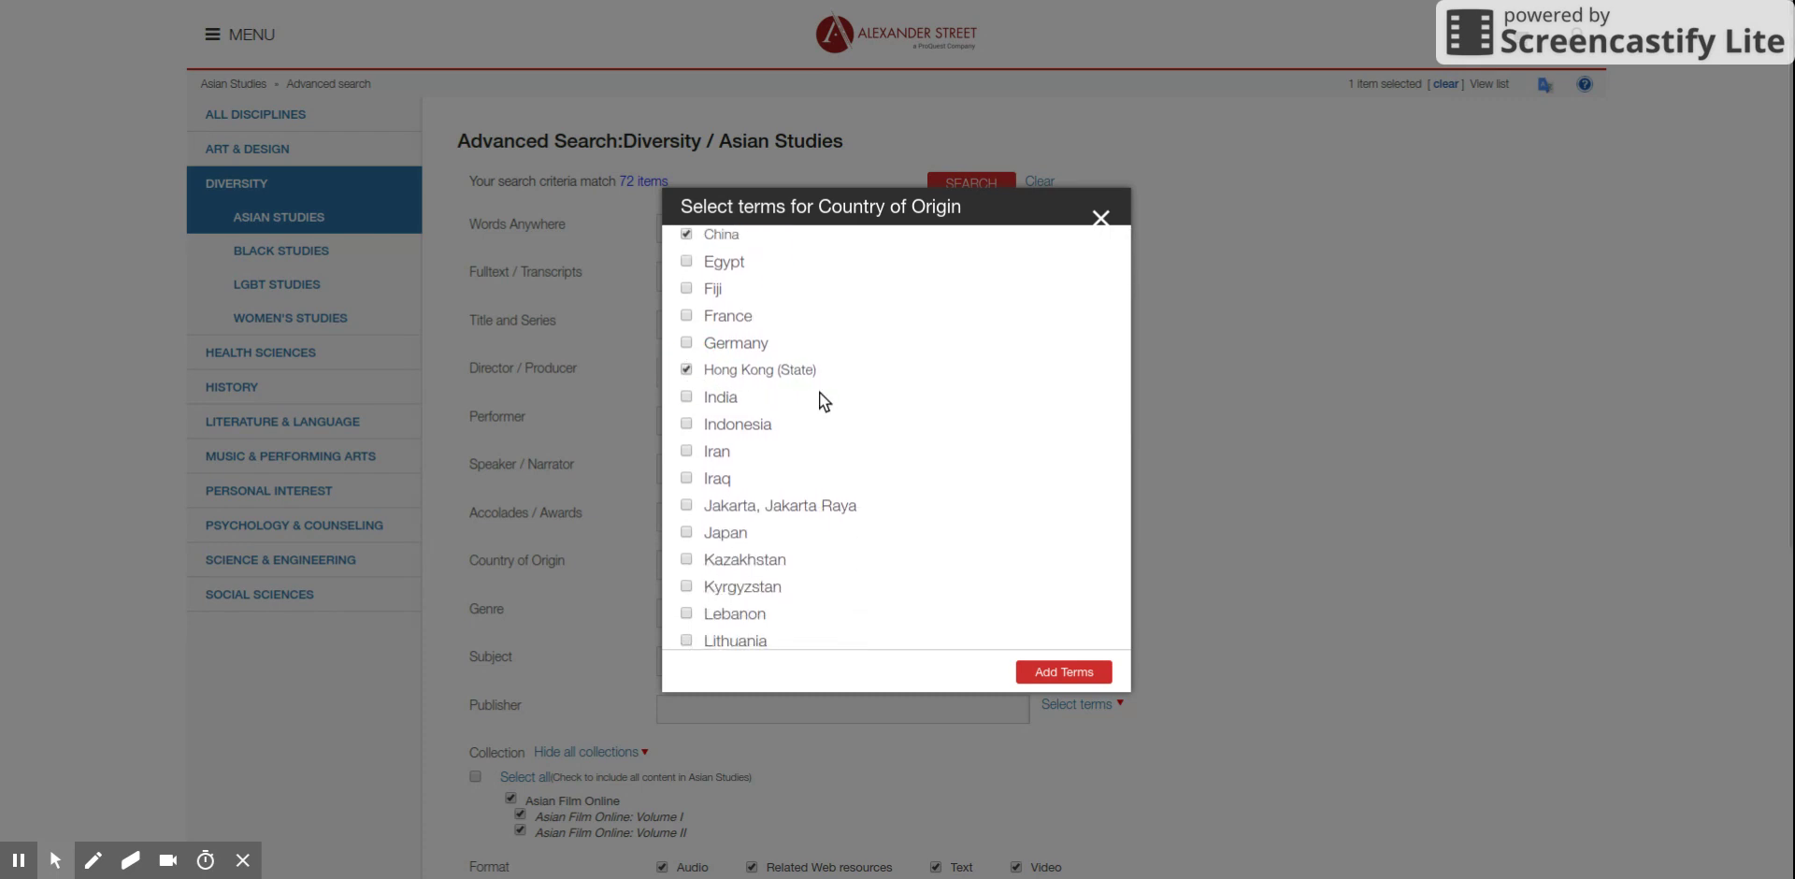
scroll(831, 398, "down", 3)
left_click(686, 420)
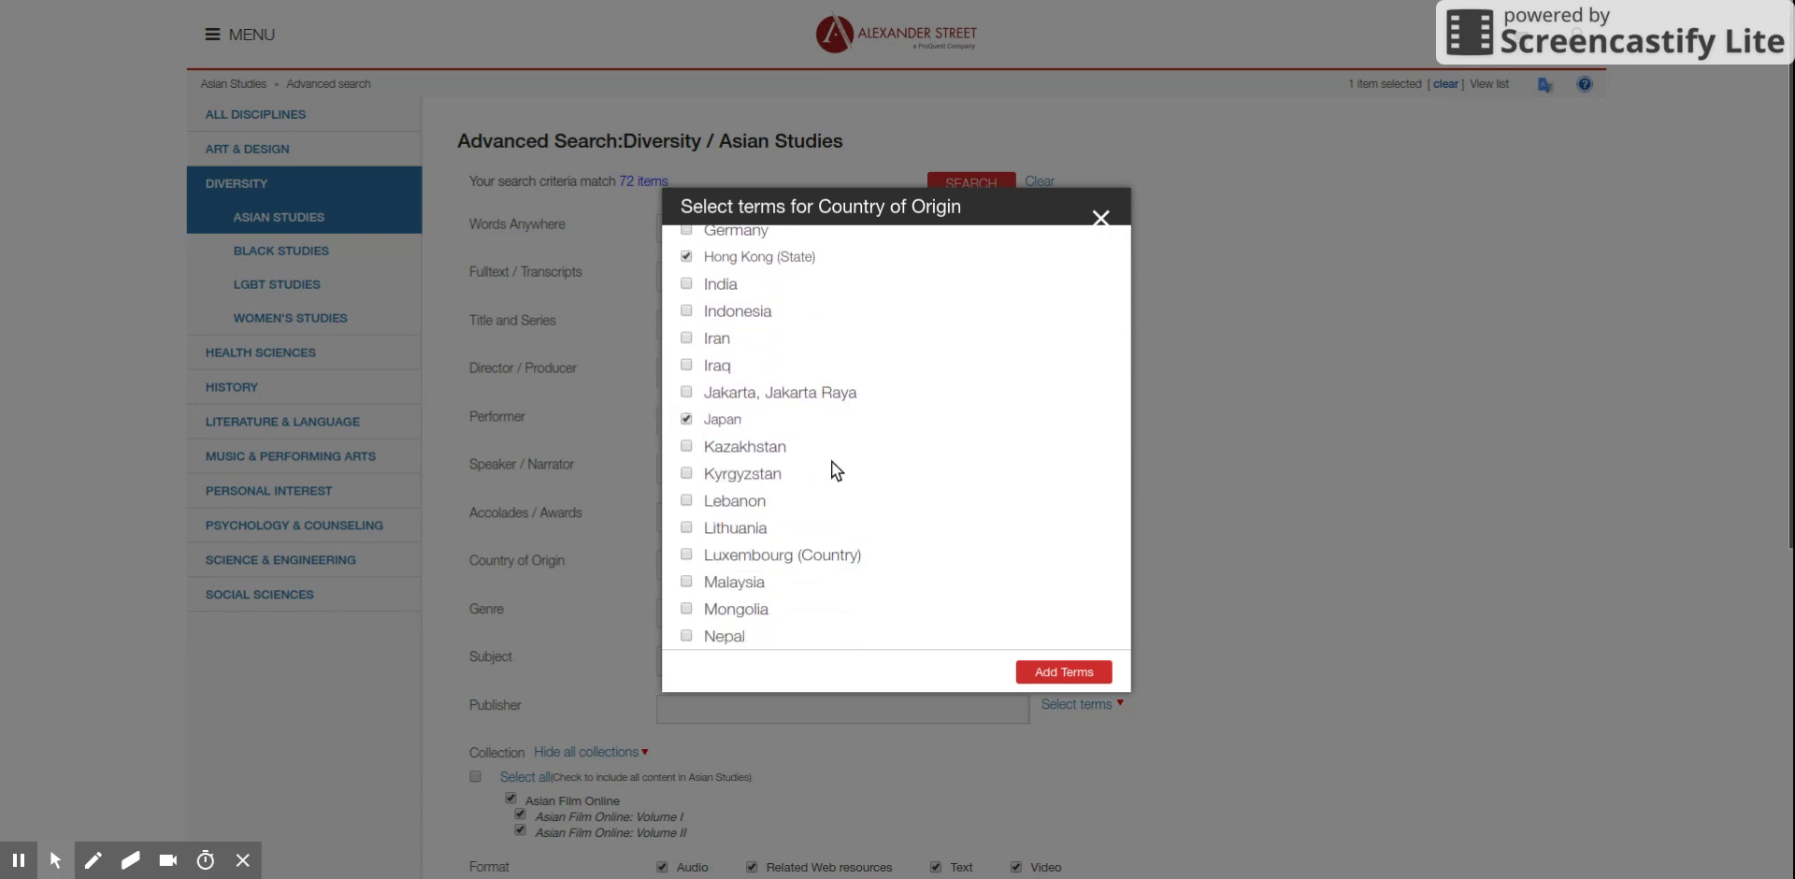
Step: Select Taiwan and South Korea as further countries of origin and add the chosen countries to the search
scroll(832, 461, "down", 8)
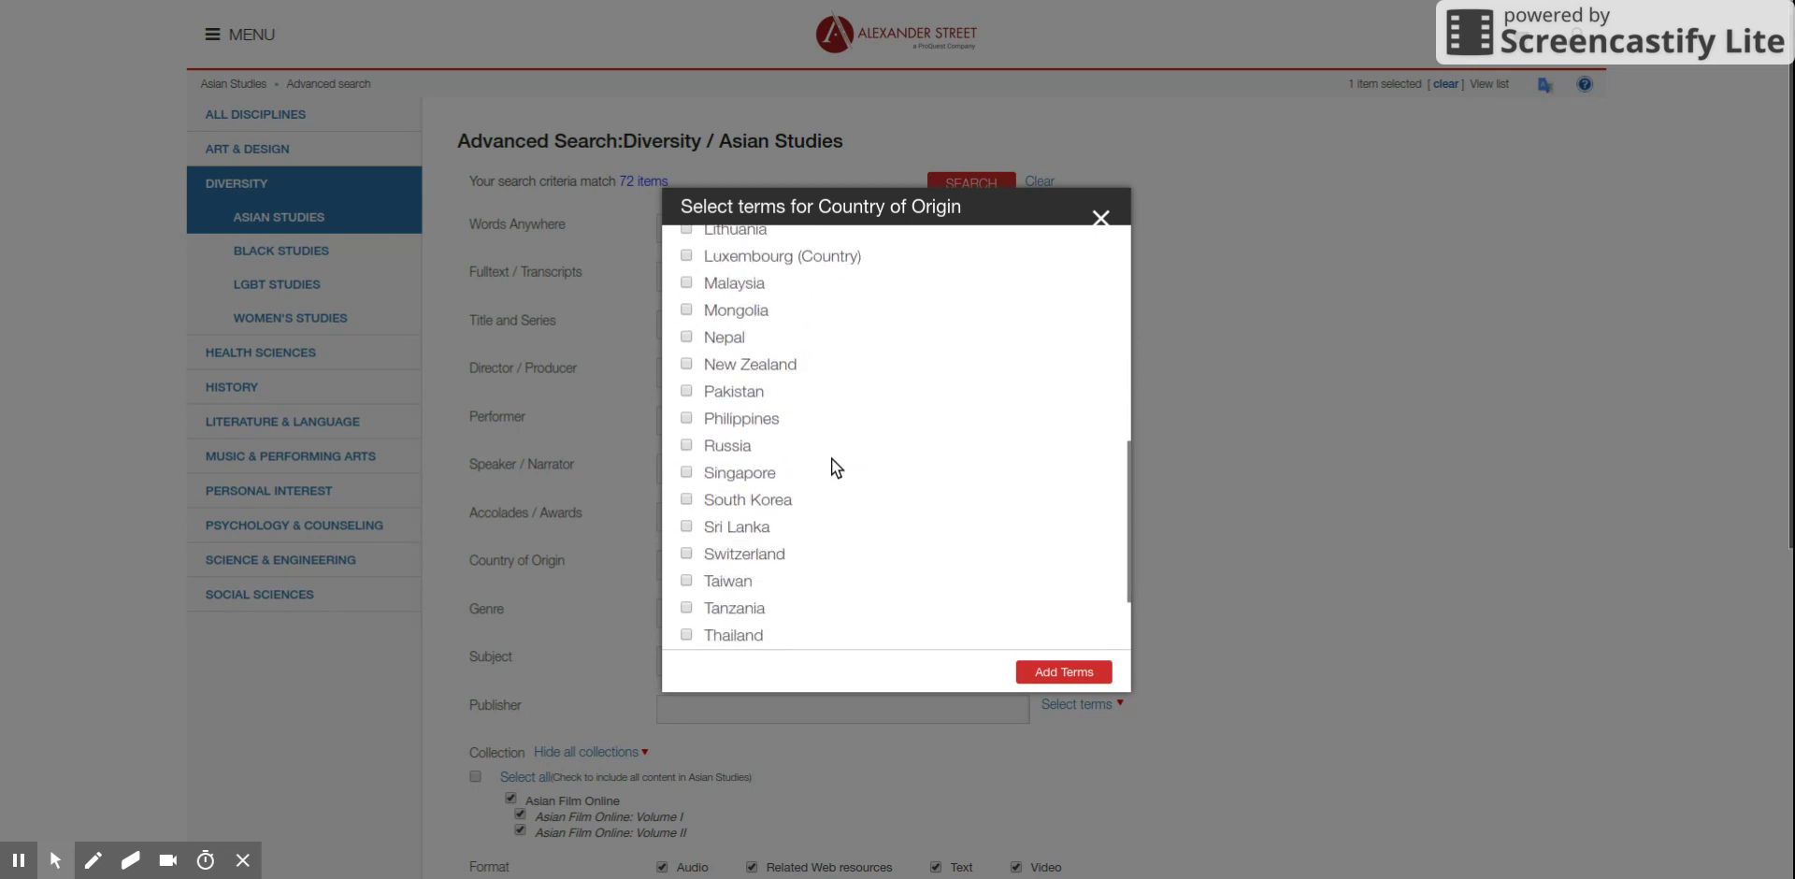
scroll(834, 432, "down", 1)
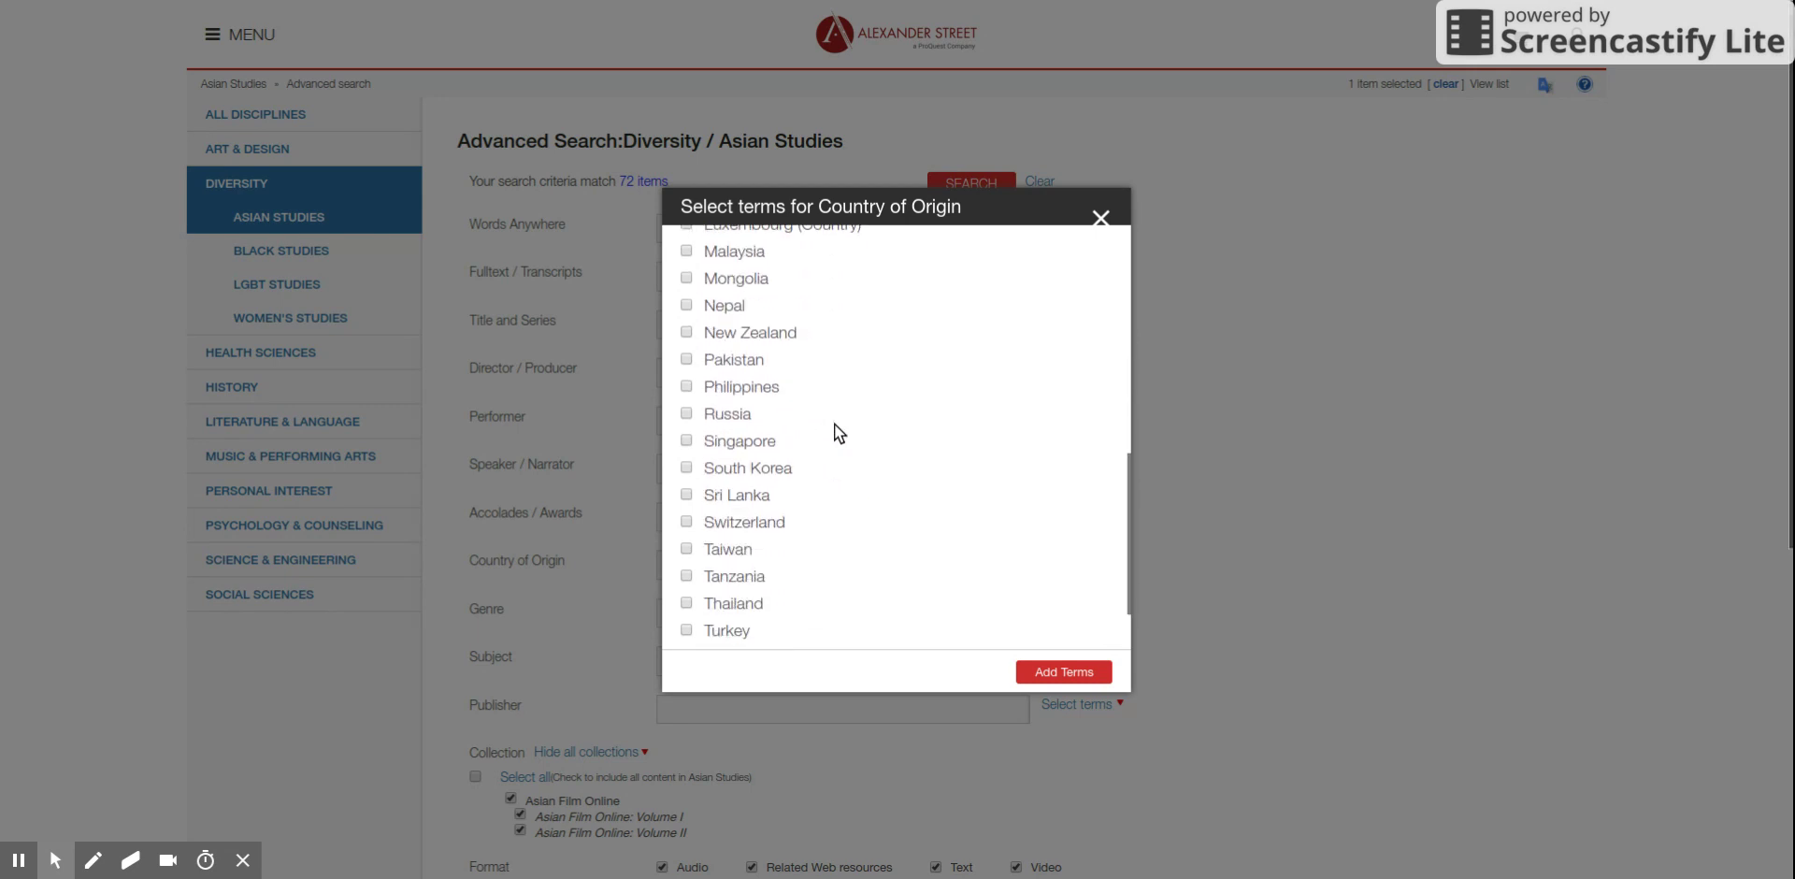
left_click(690, 547)
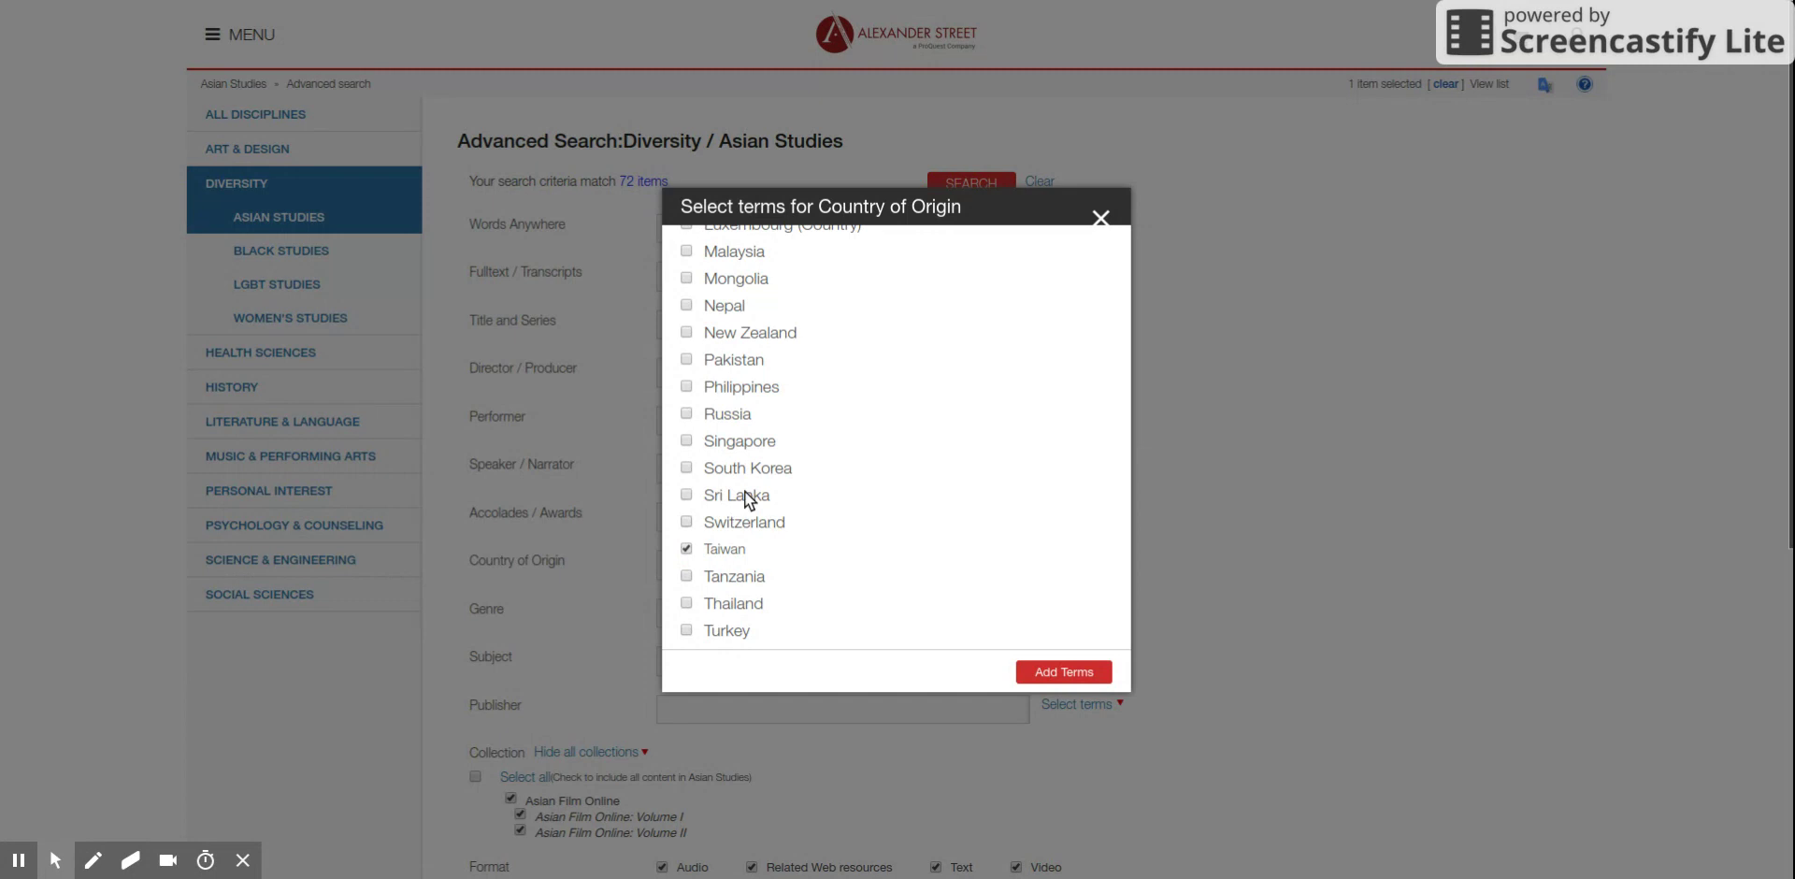
left_click(691, 467)
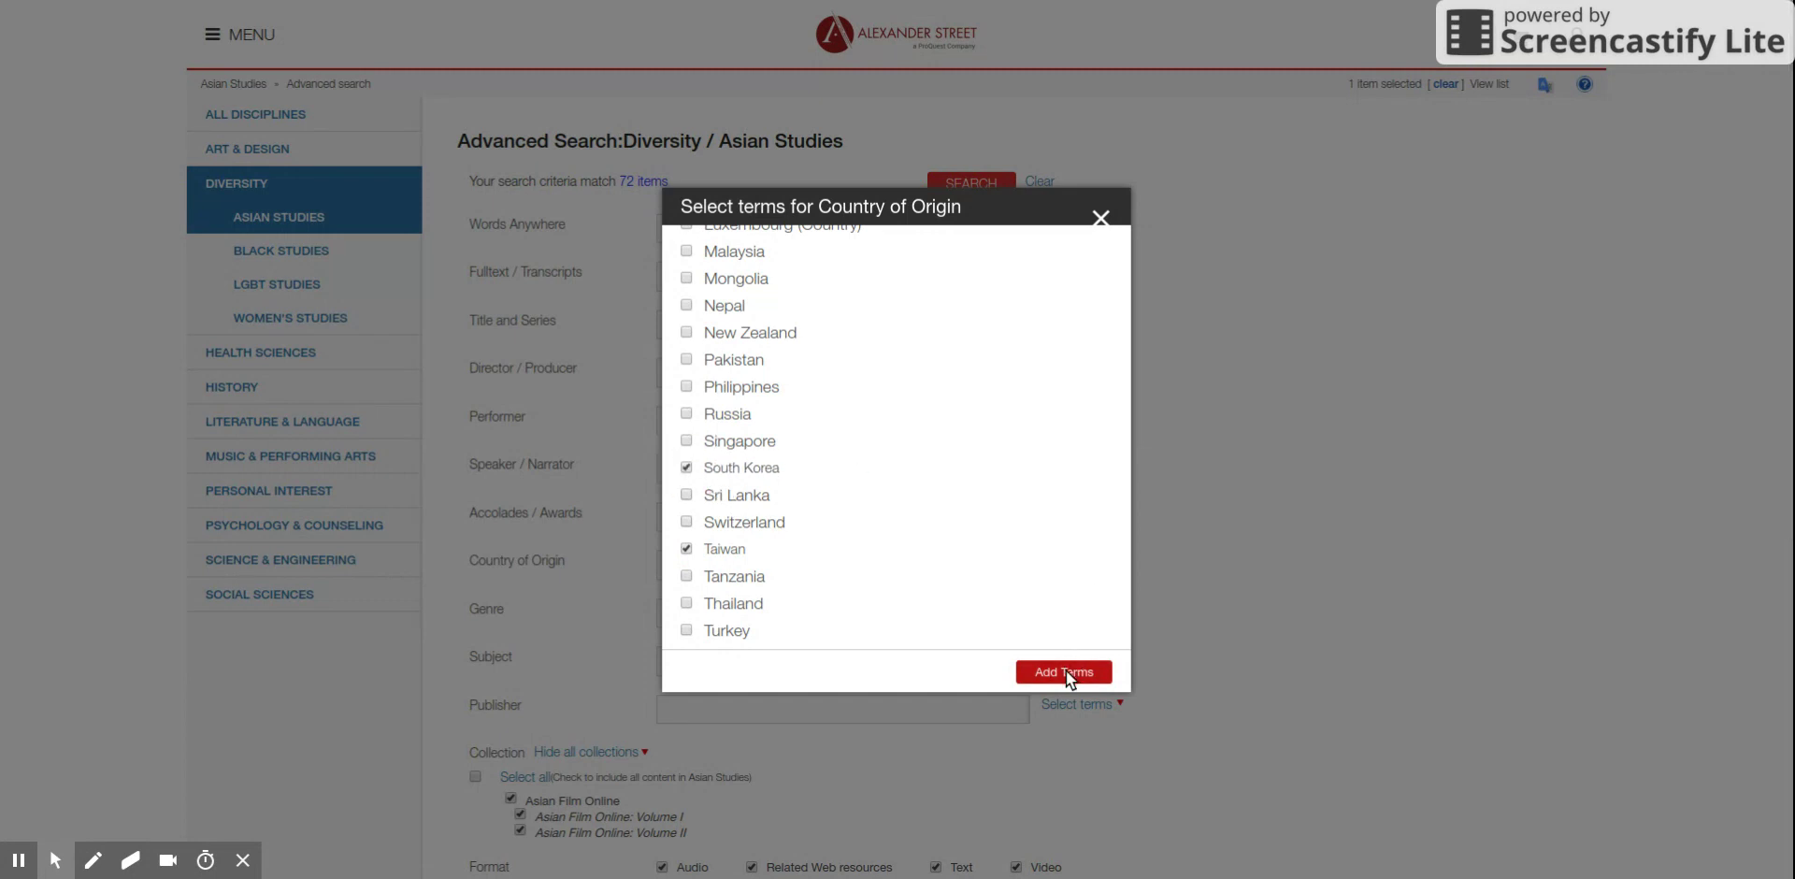
left_click(1066, 671)
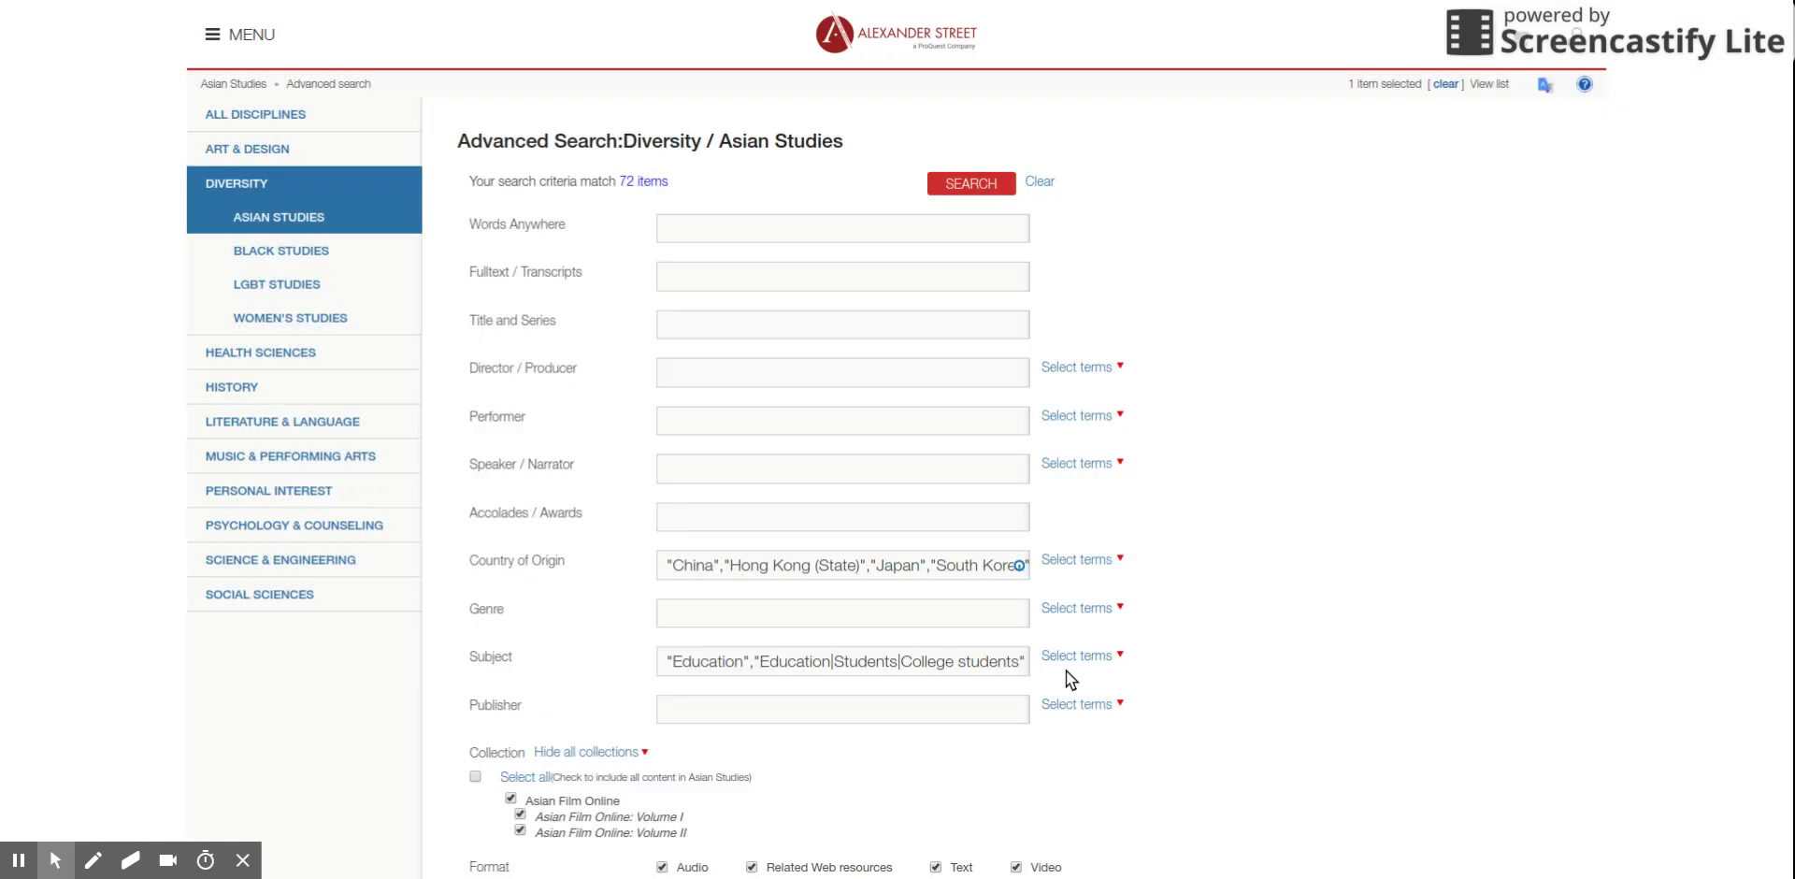
Step: Limit the date published or released to the range from 1990 to 2018
scroll(1154, 622, "down", 1)
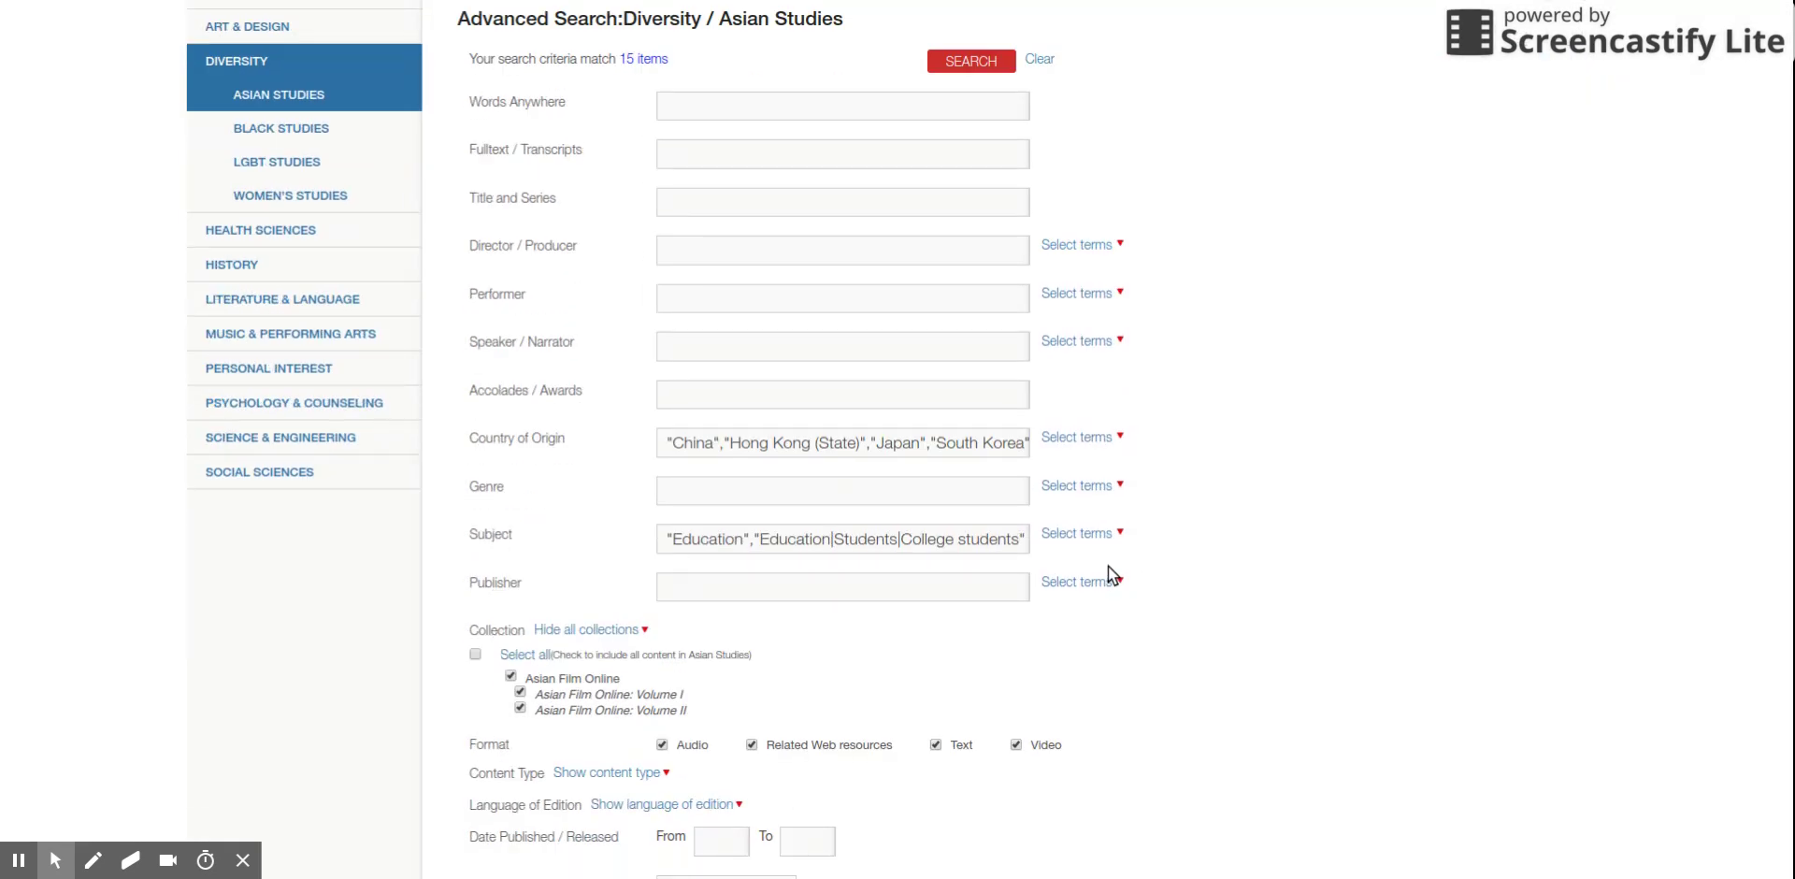
scroll(1109, 568, "down", 2)
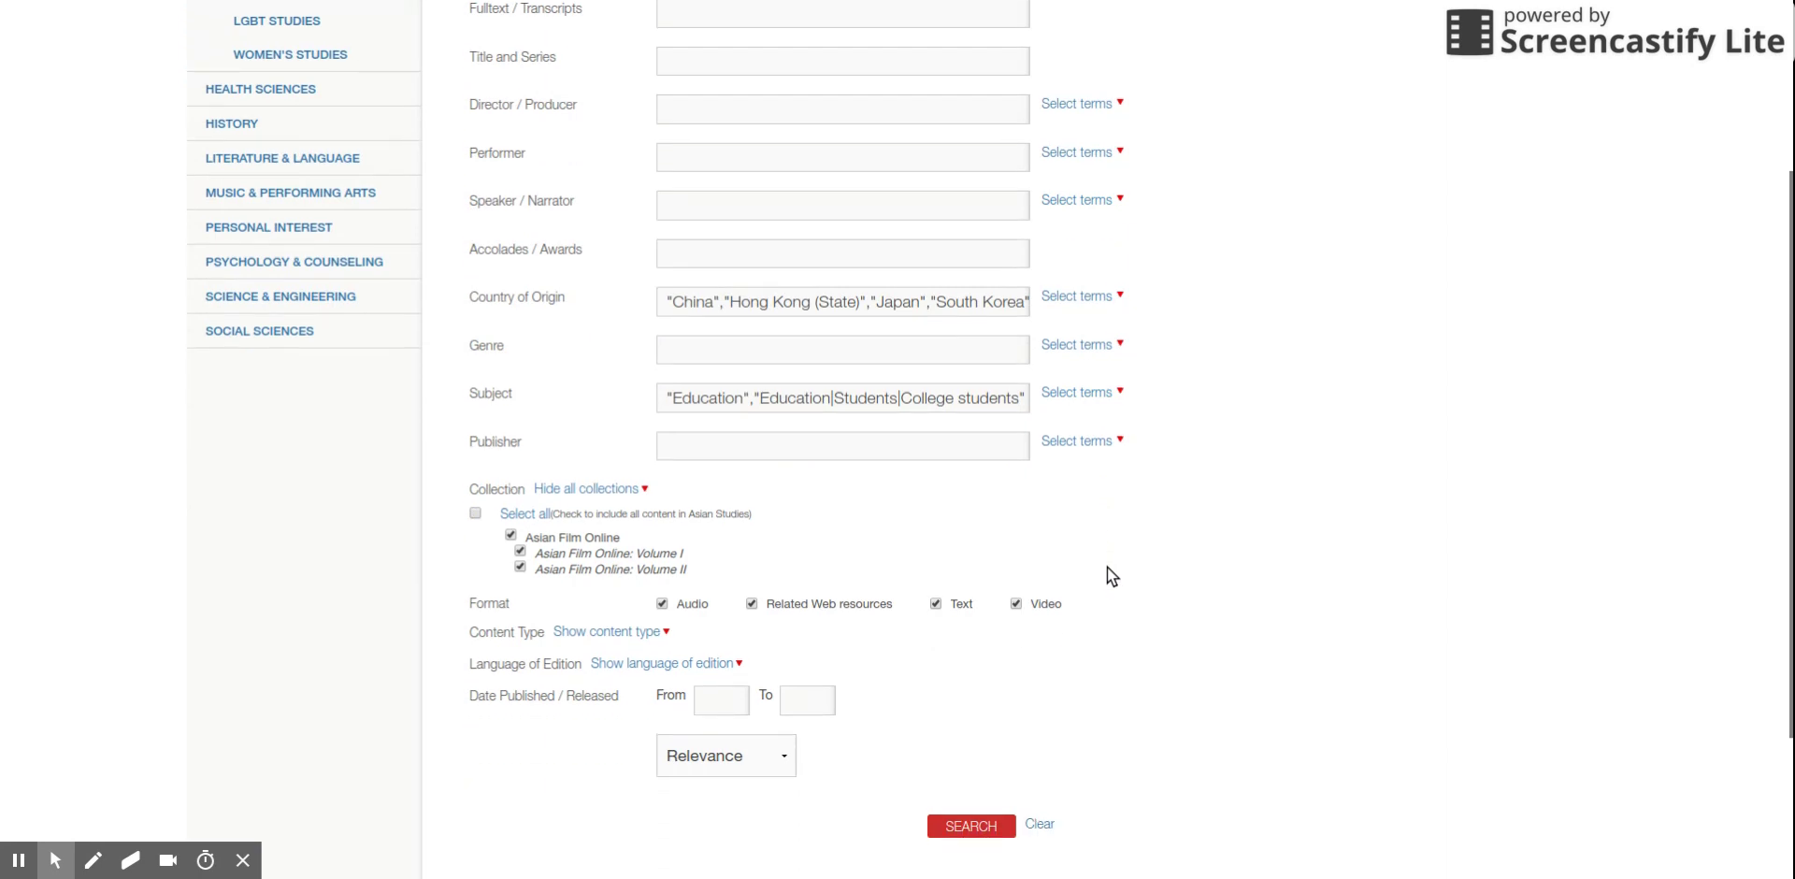
left_click(732, 701)
type("1990")
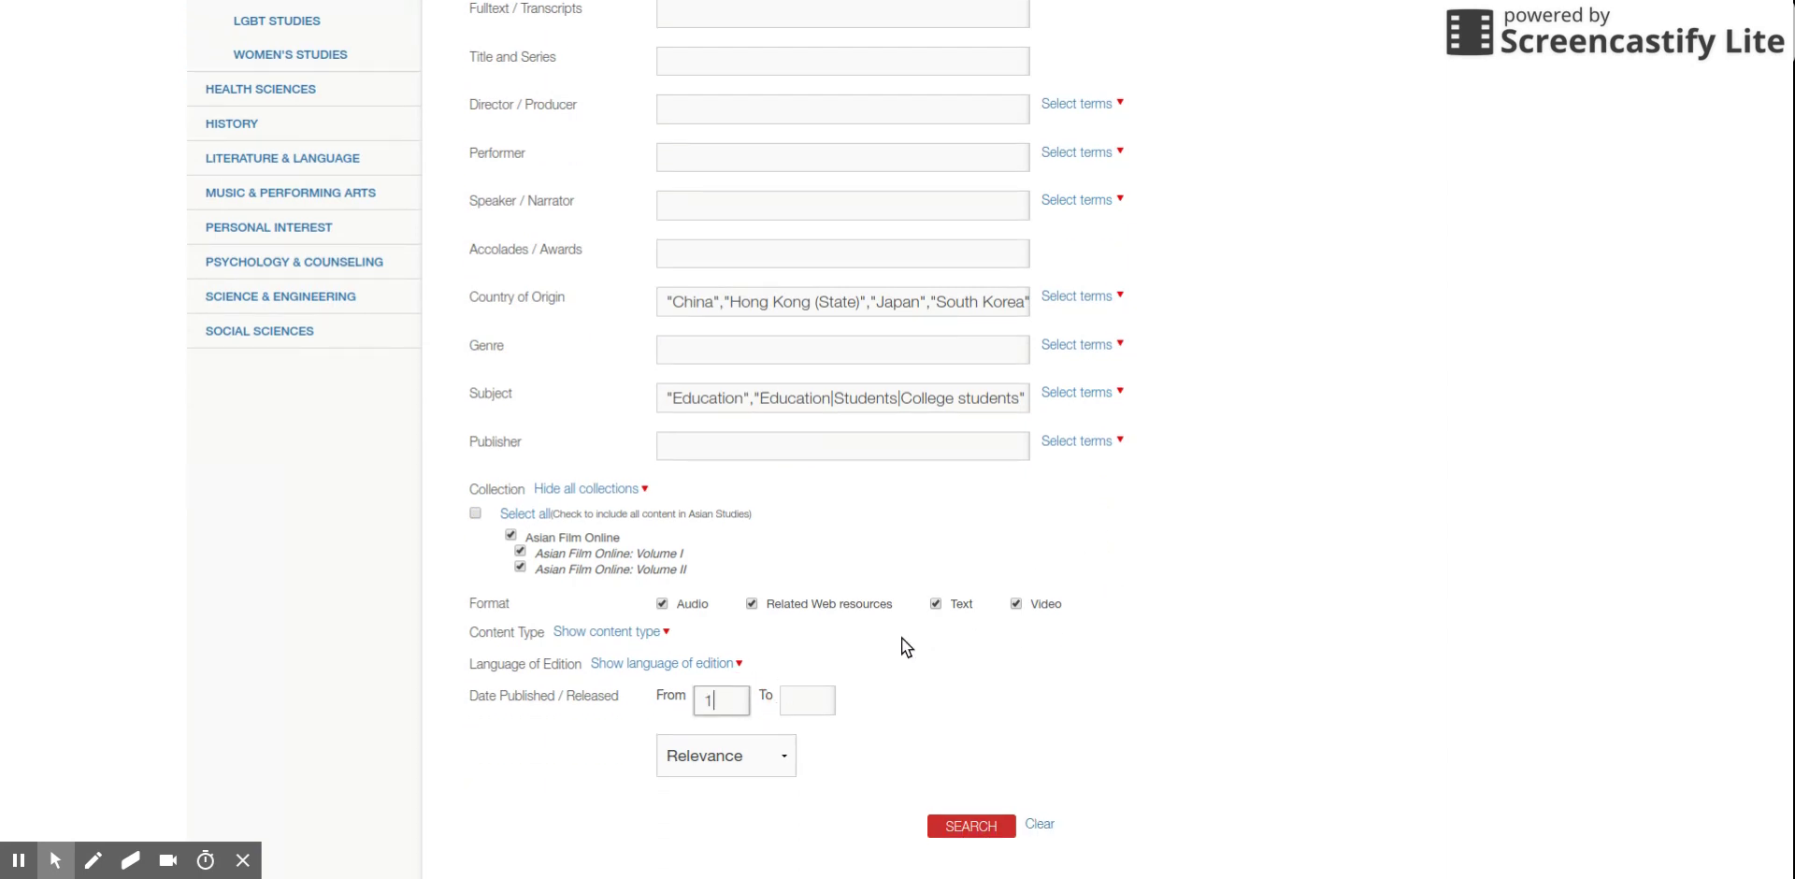
left_click(793, 700)
type("2018")
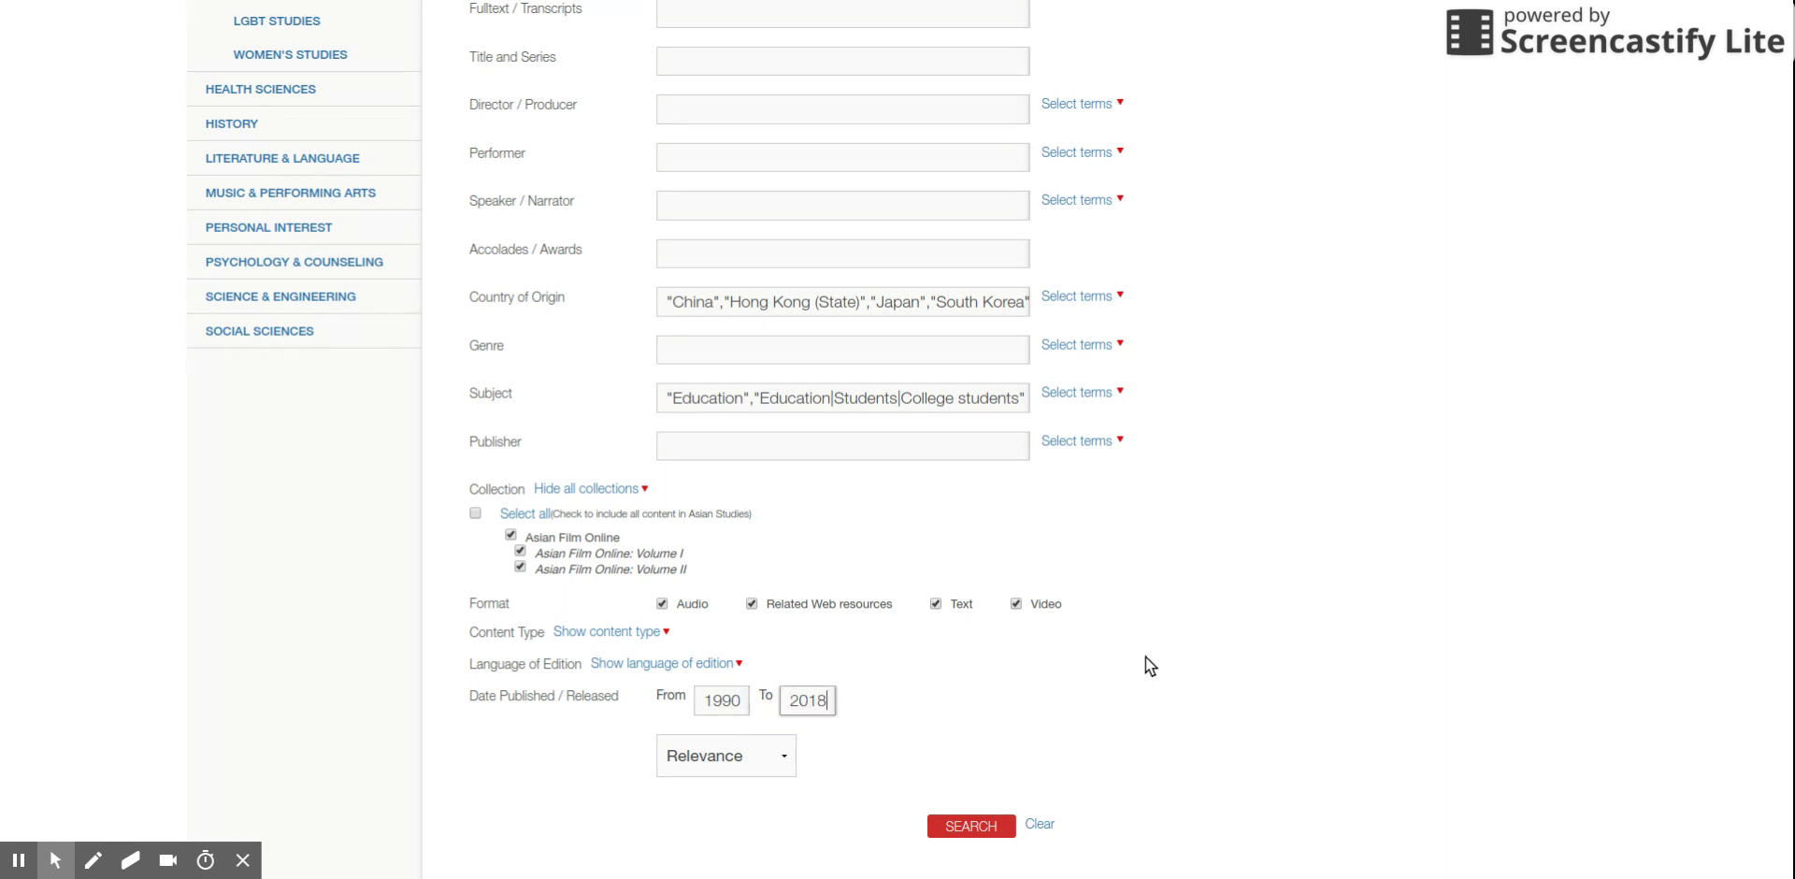
Step: Run the advanced search with the entered criteria and look through the list of matching films
scroll(1145, 657, "up", 2)
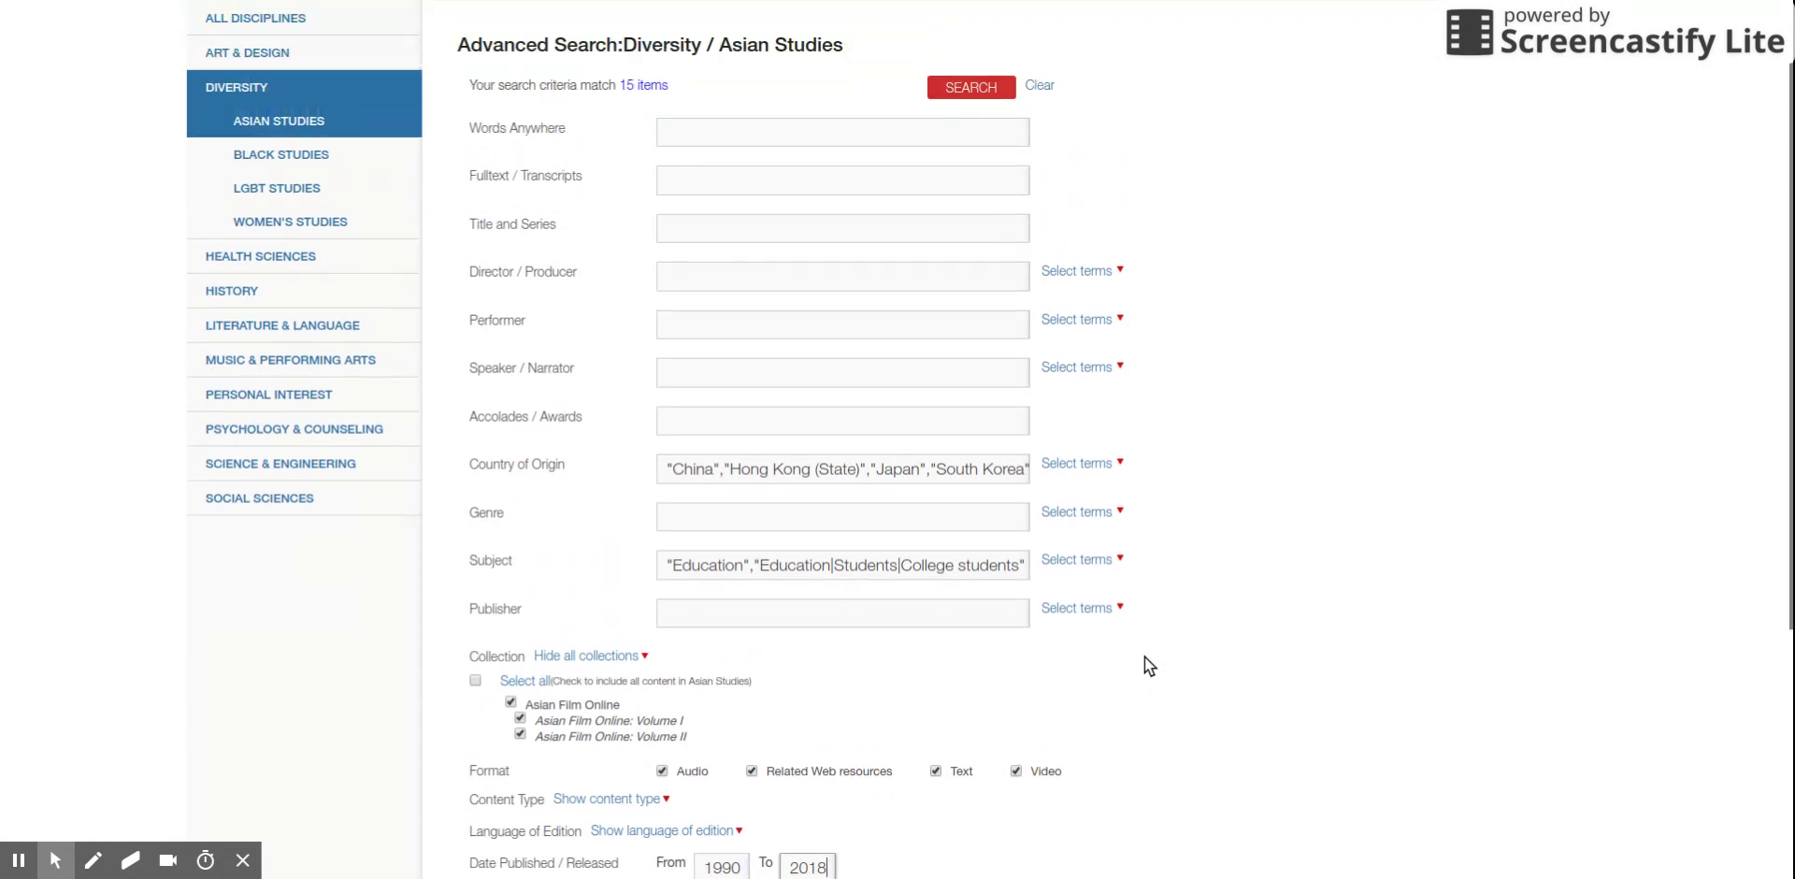
scroll(1146, 656, "down", 4)
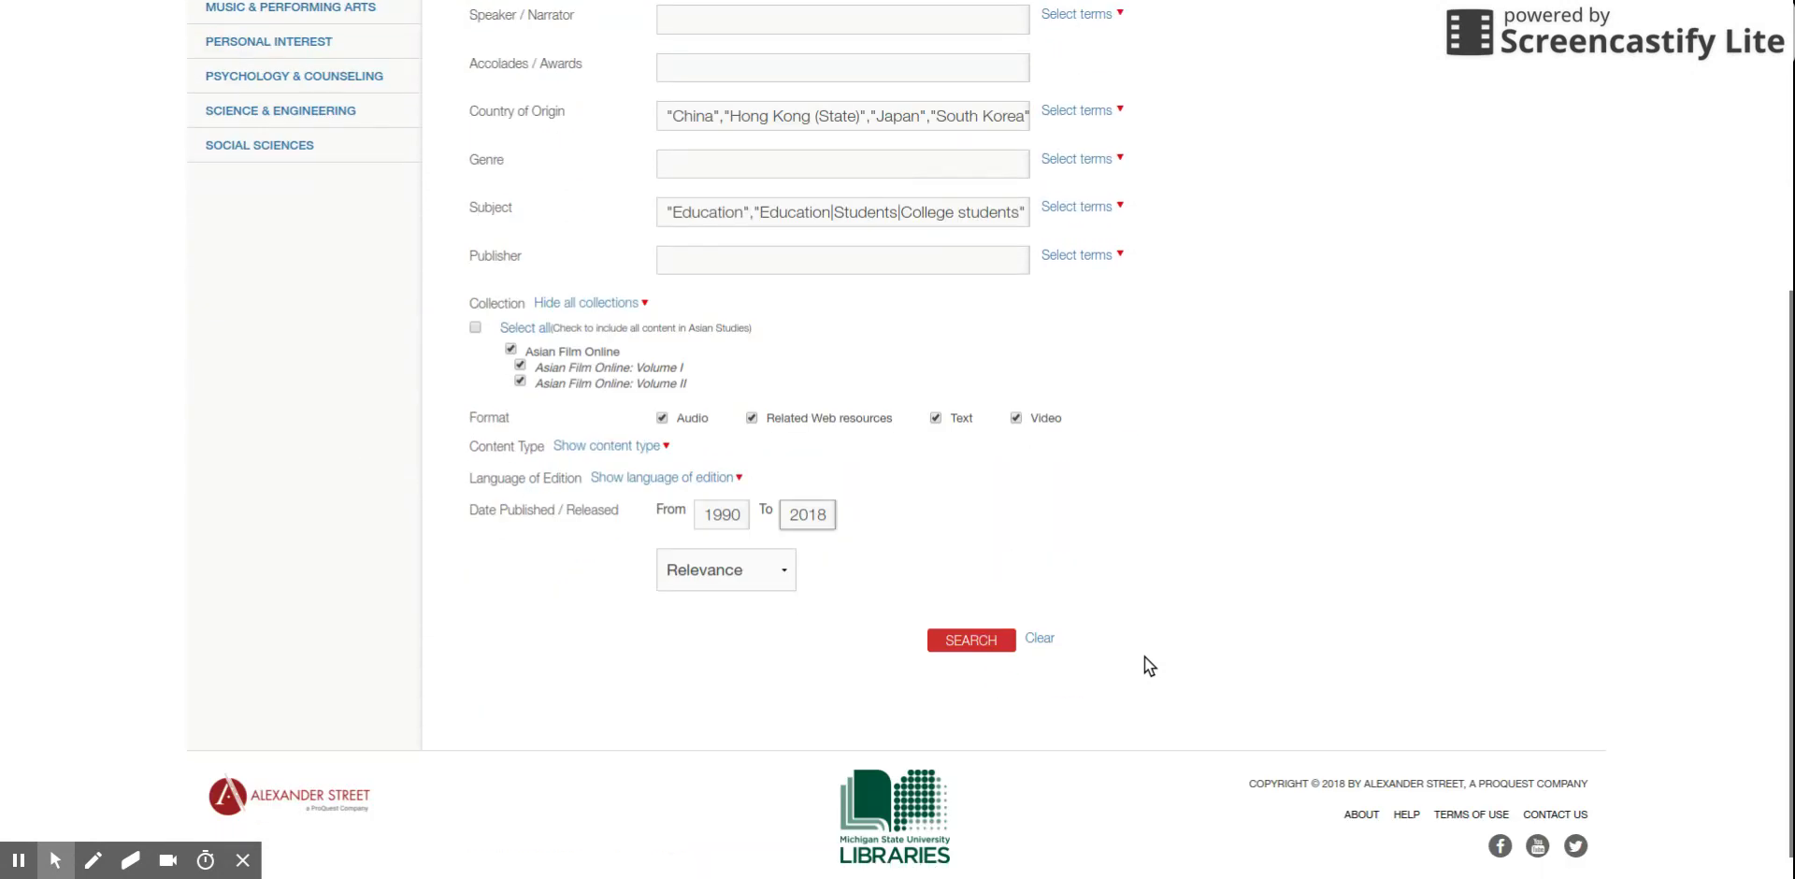
left_click(985, 641)
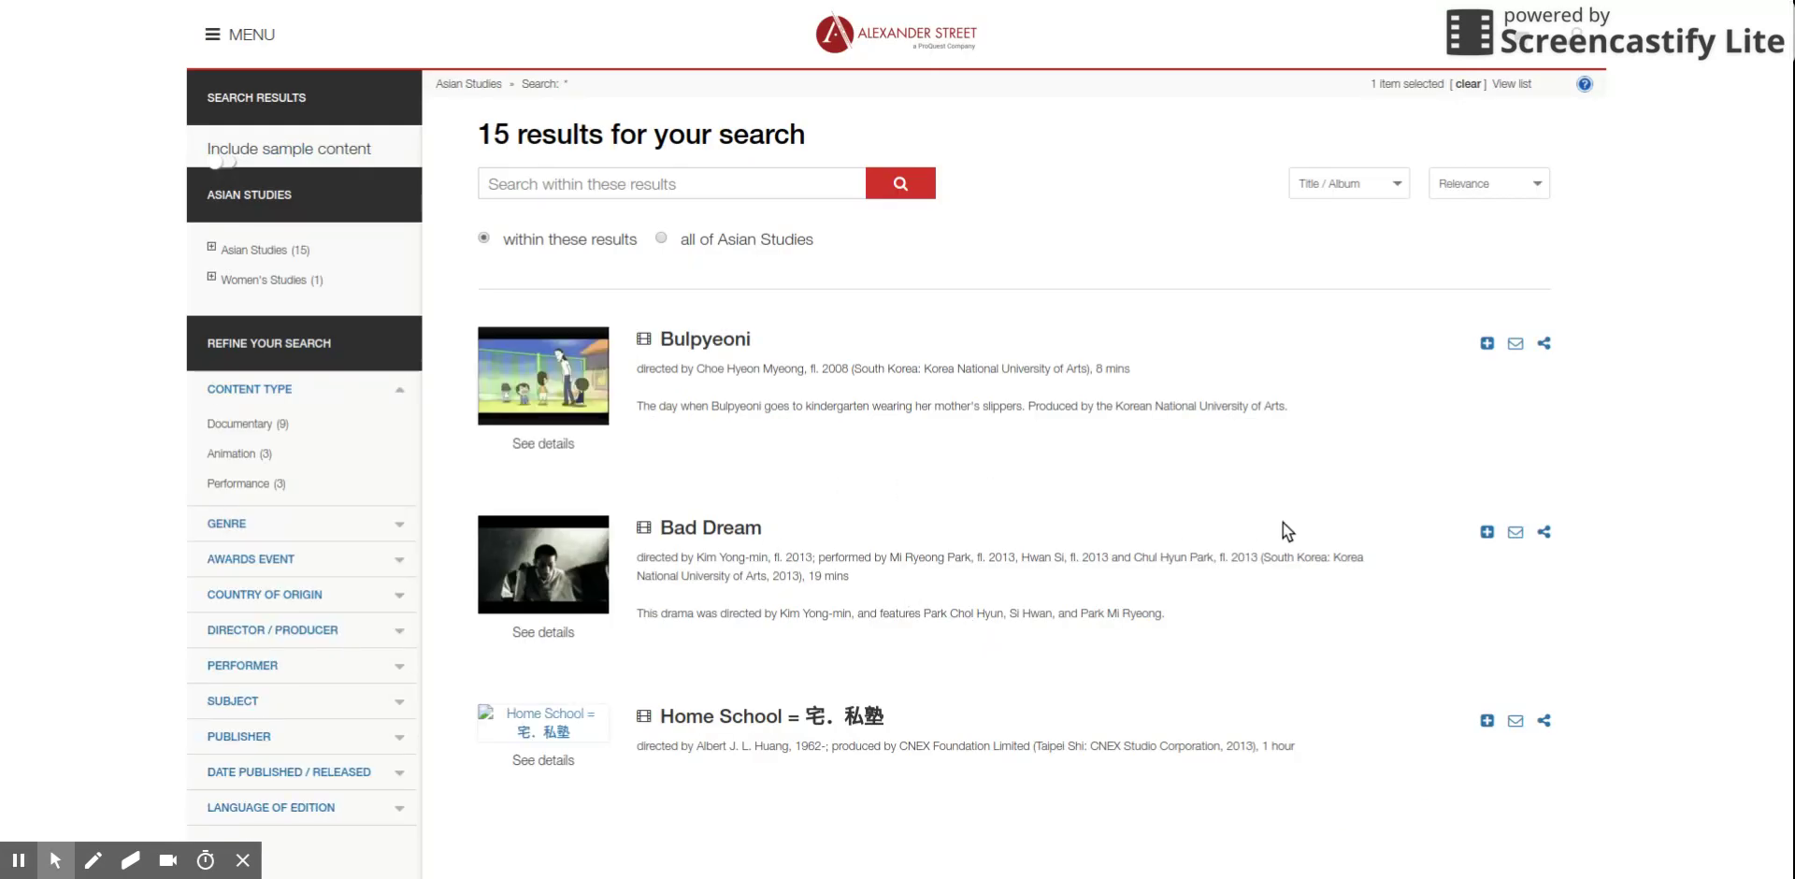
scroll(1261, 512, "down", 5)
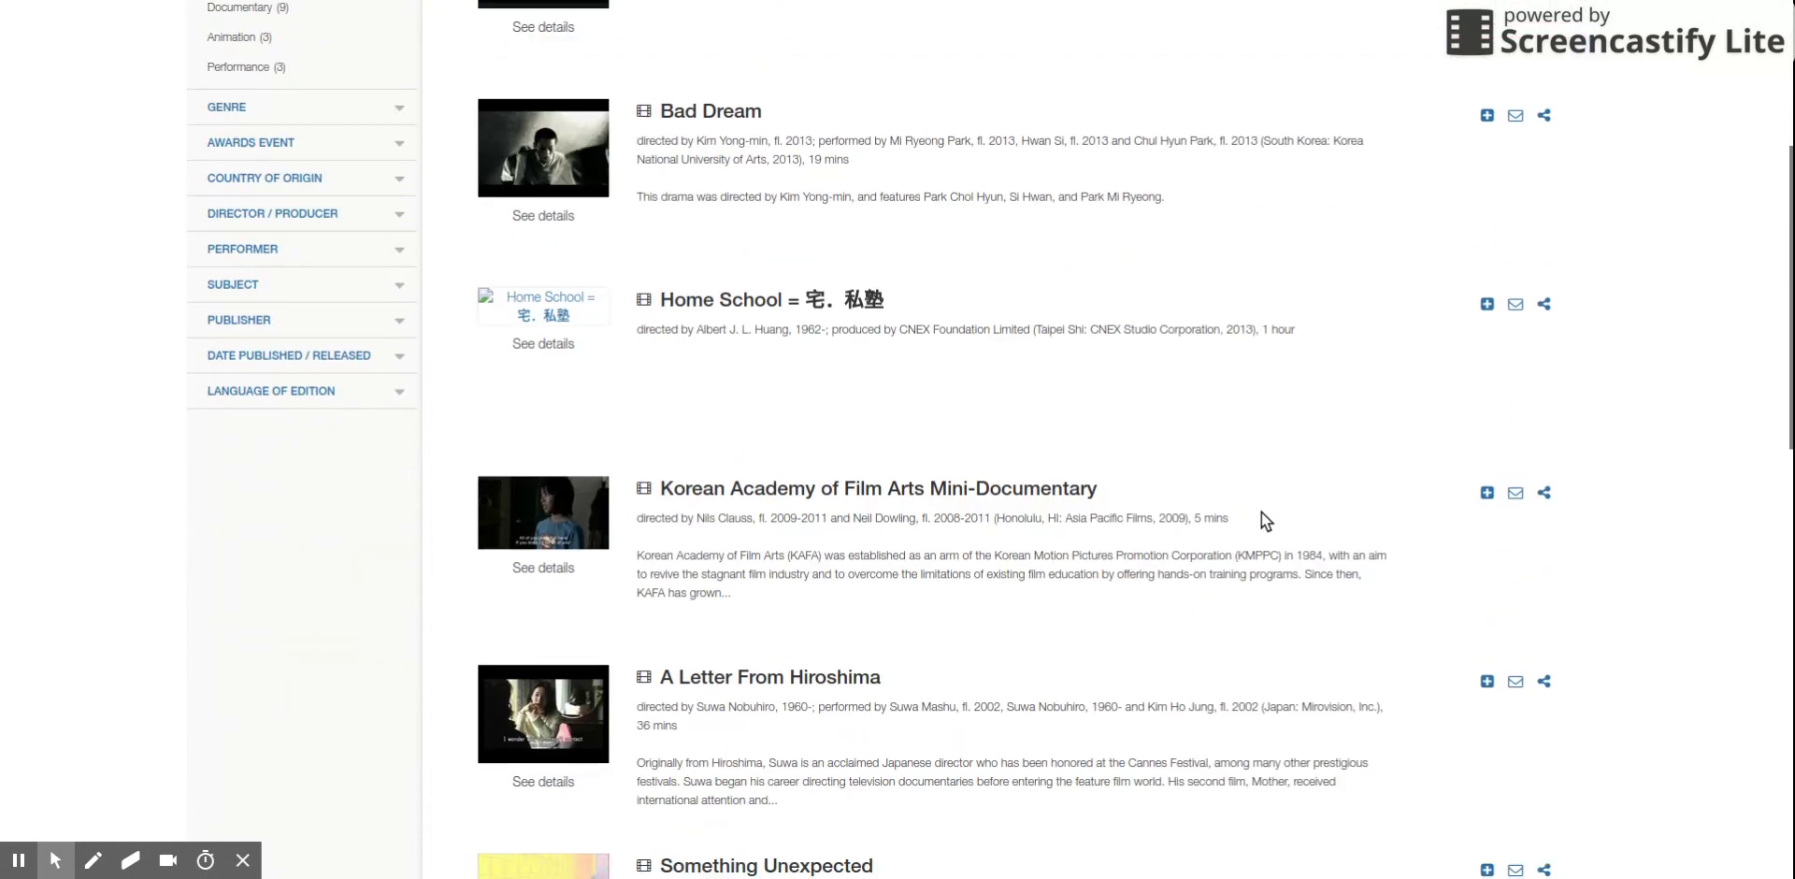
Step: Expand the Subject filter beside the film results and try to view its full list of subject terms
left_click(399, 245)
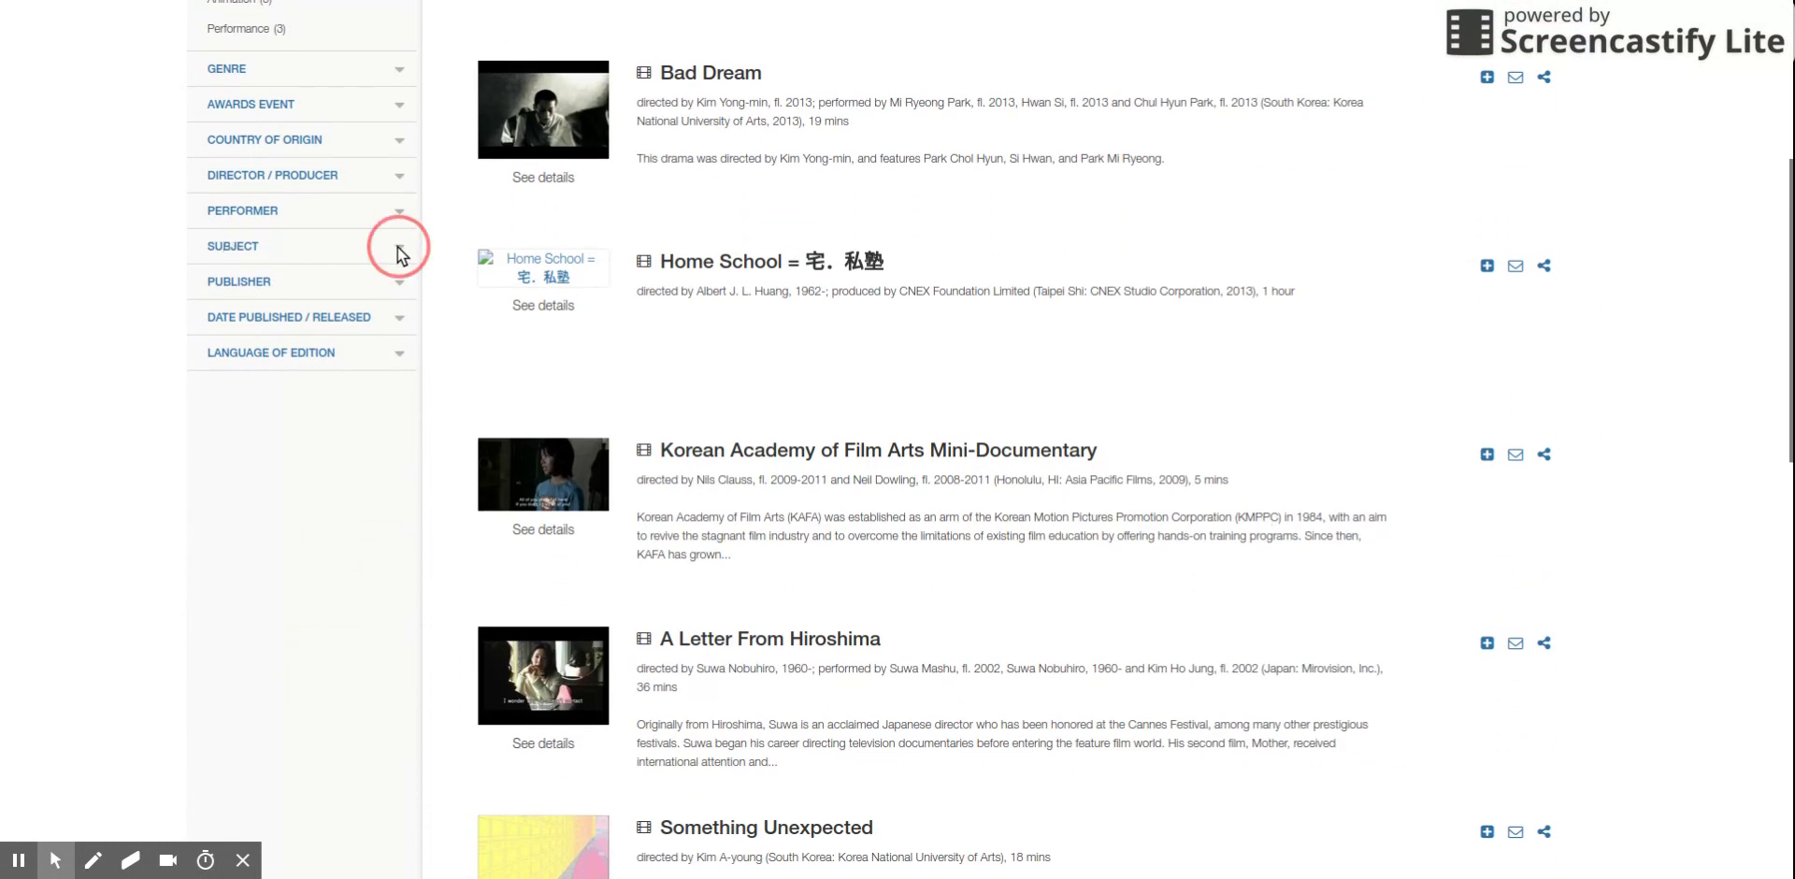
left_click(234, 371)
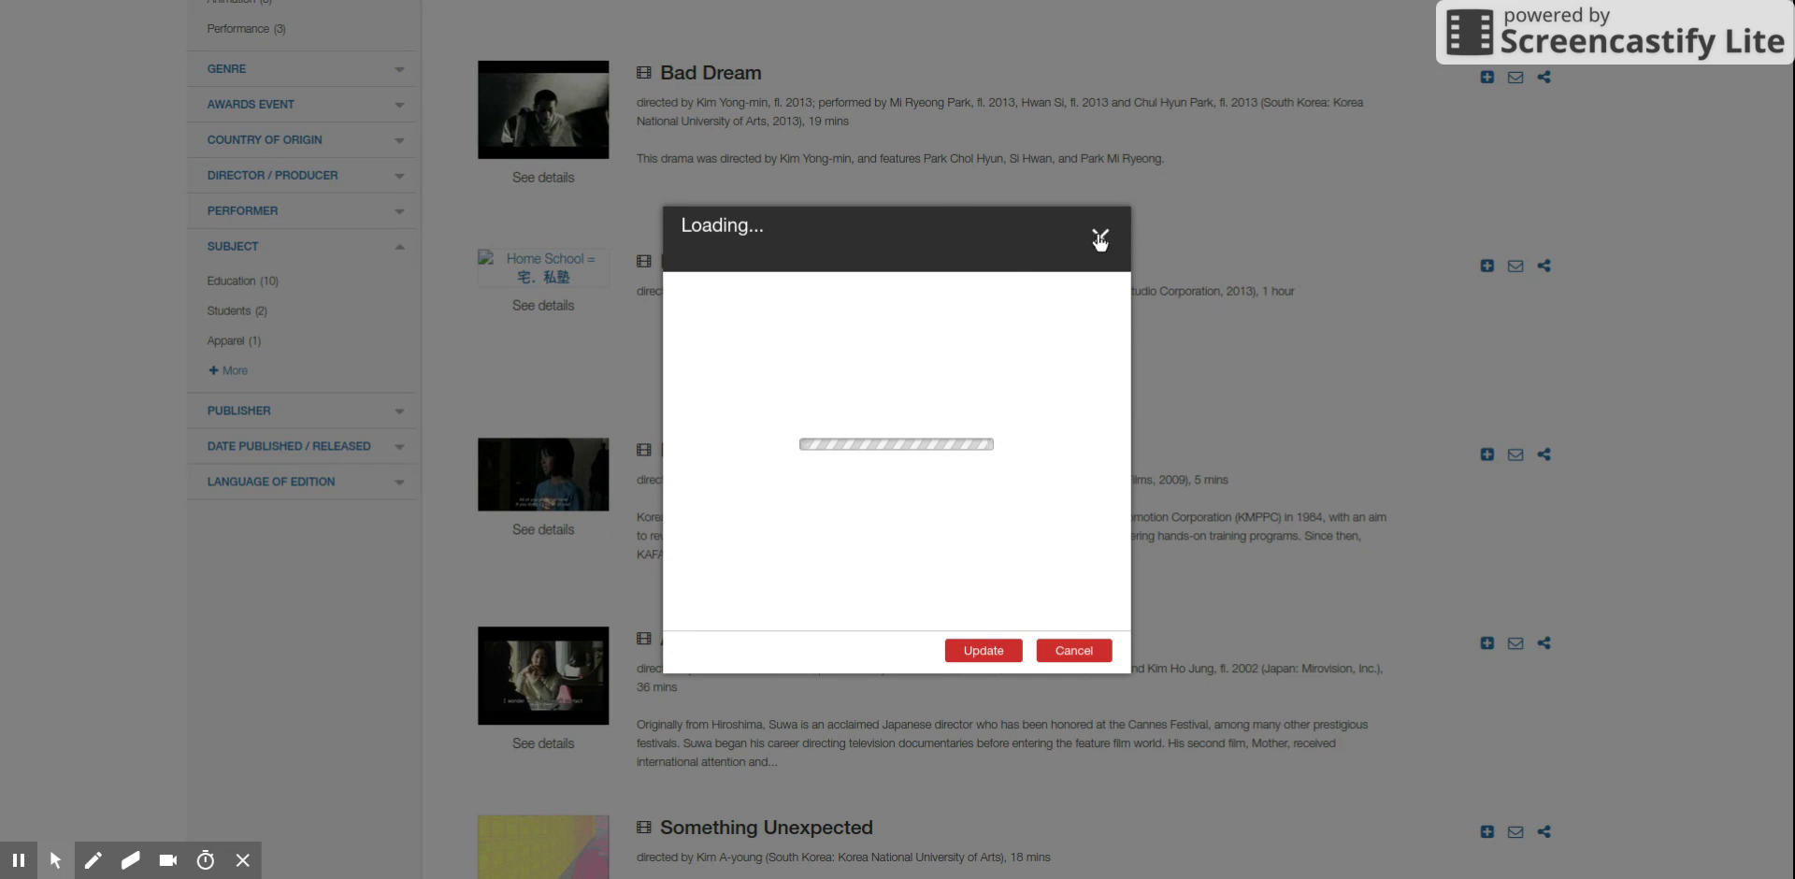
left_click(1100, 240)
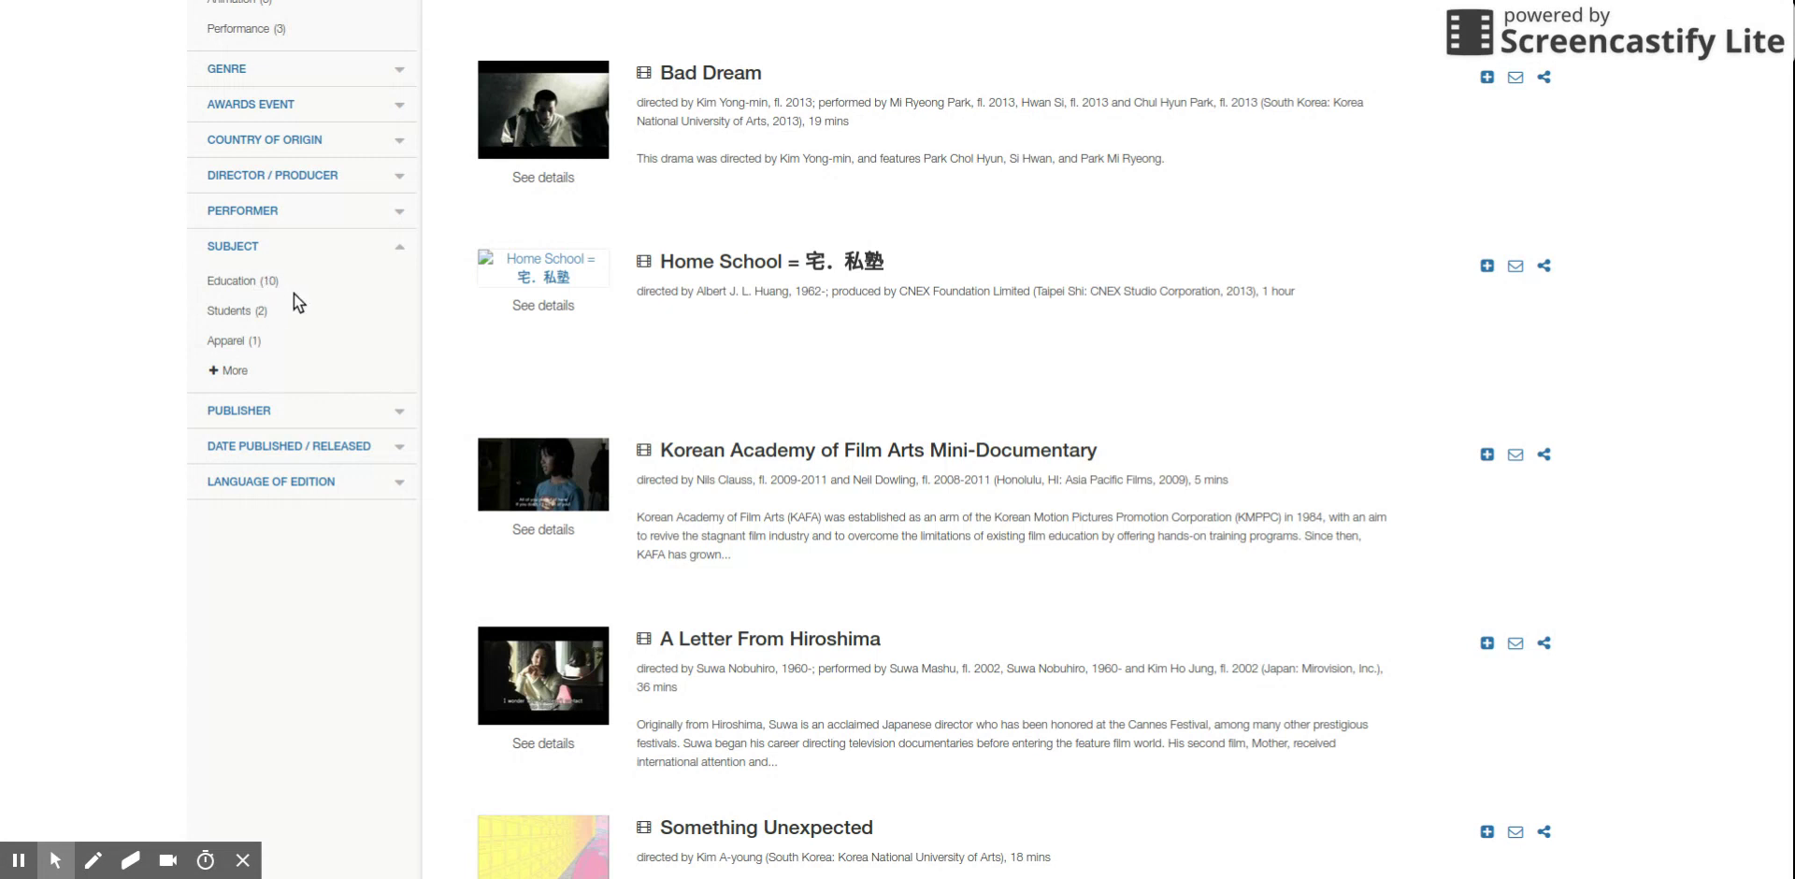
left_click(237, 371)
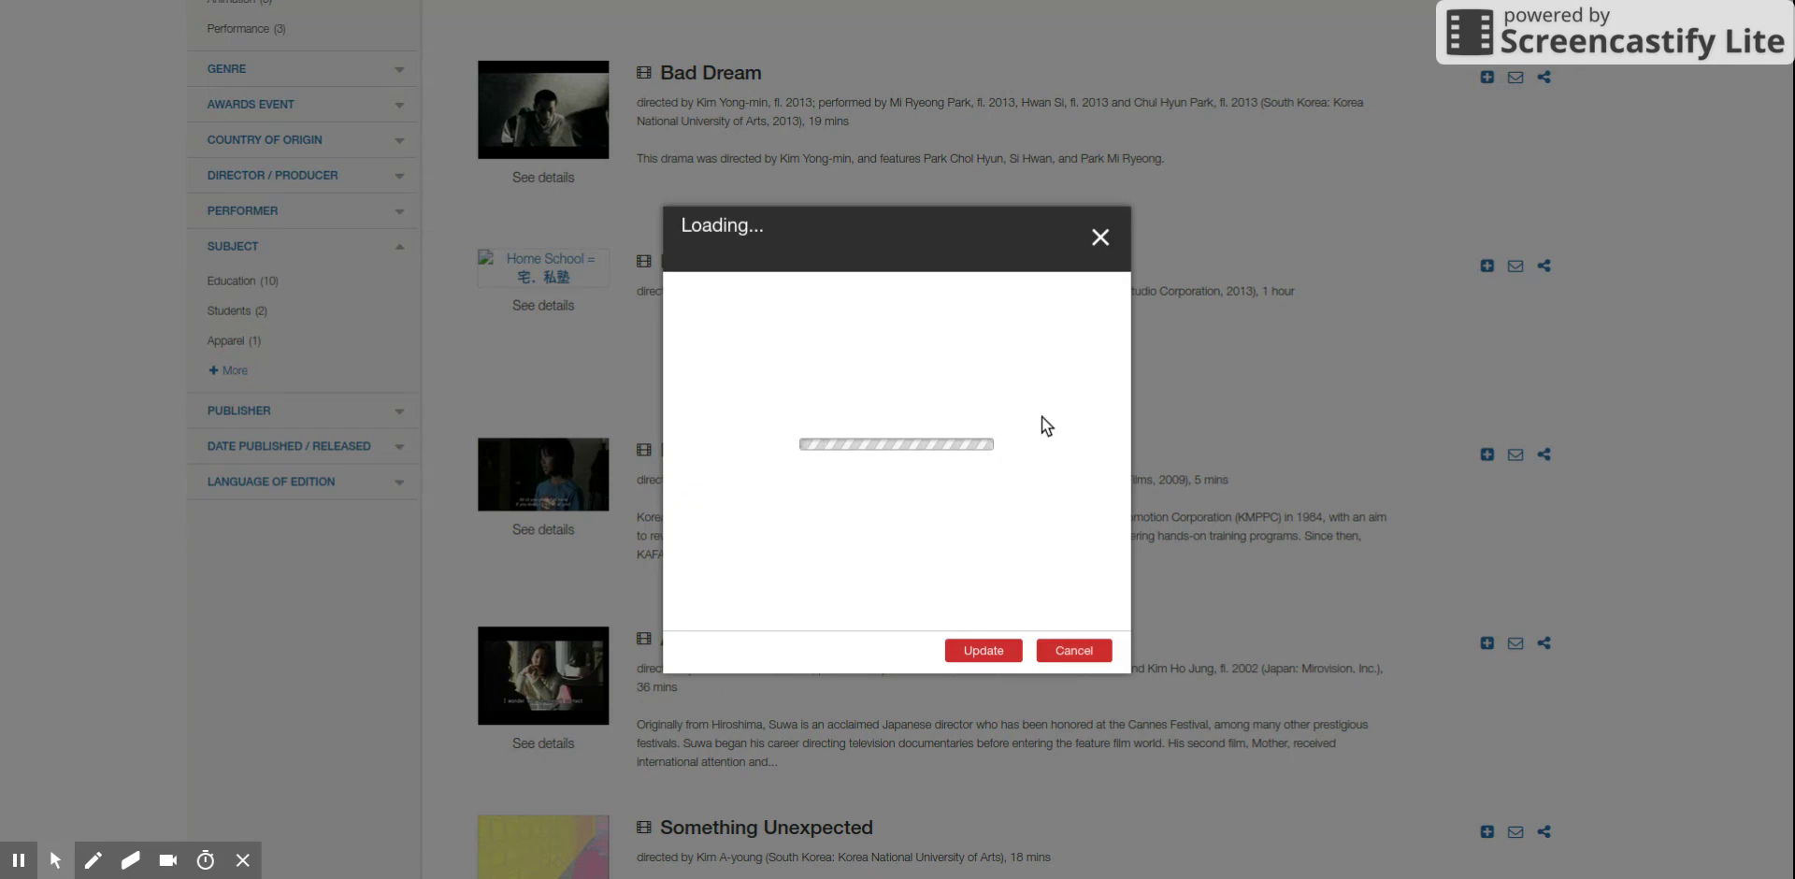
left_click(1056, 650)
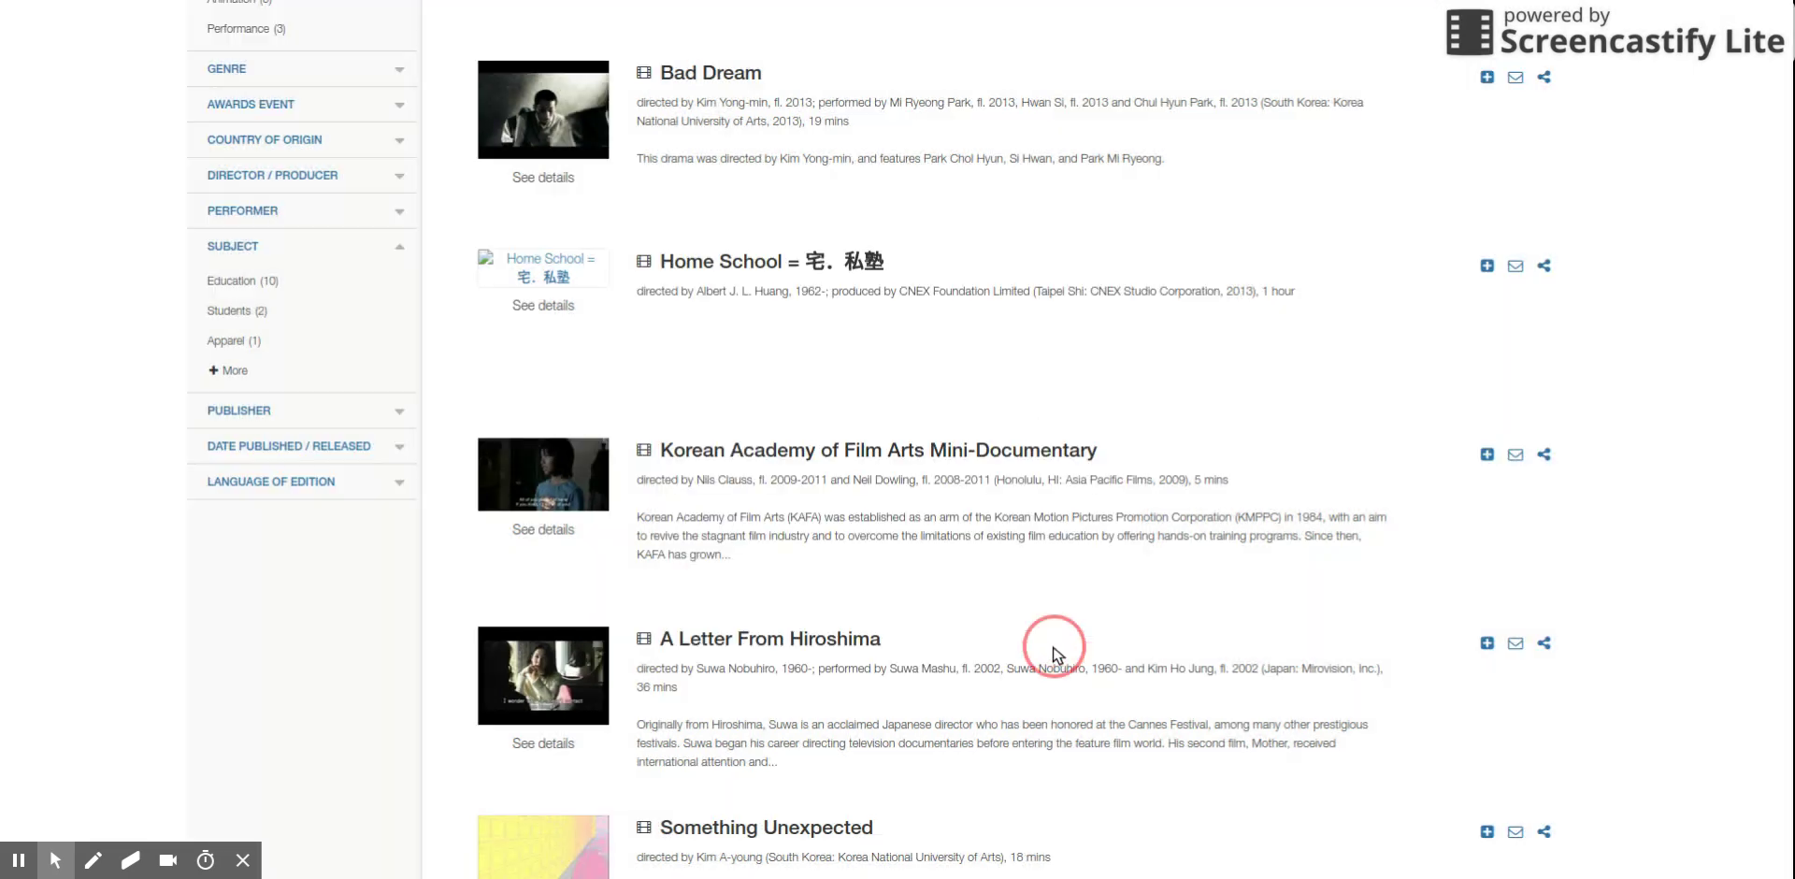
Step: Narrow the film results to the subject Education
left_click(229, 282)
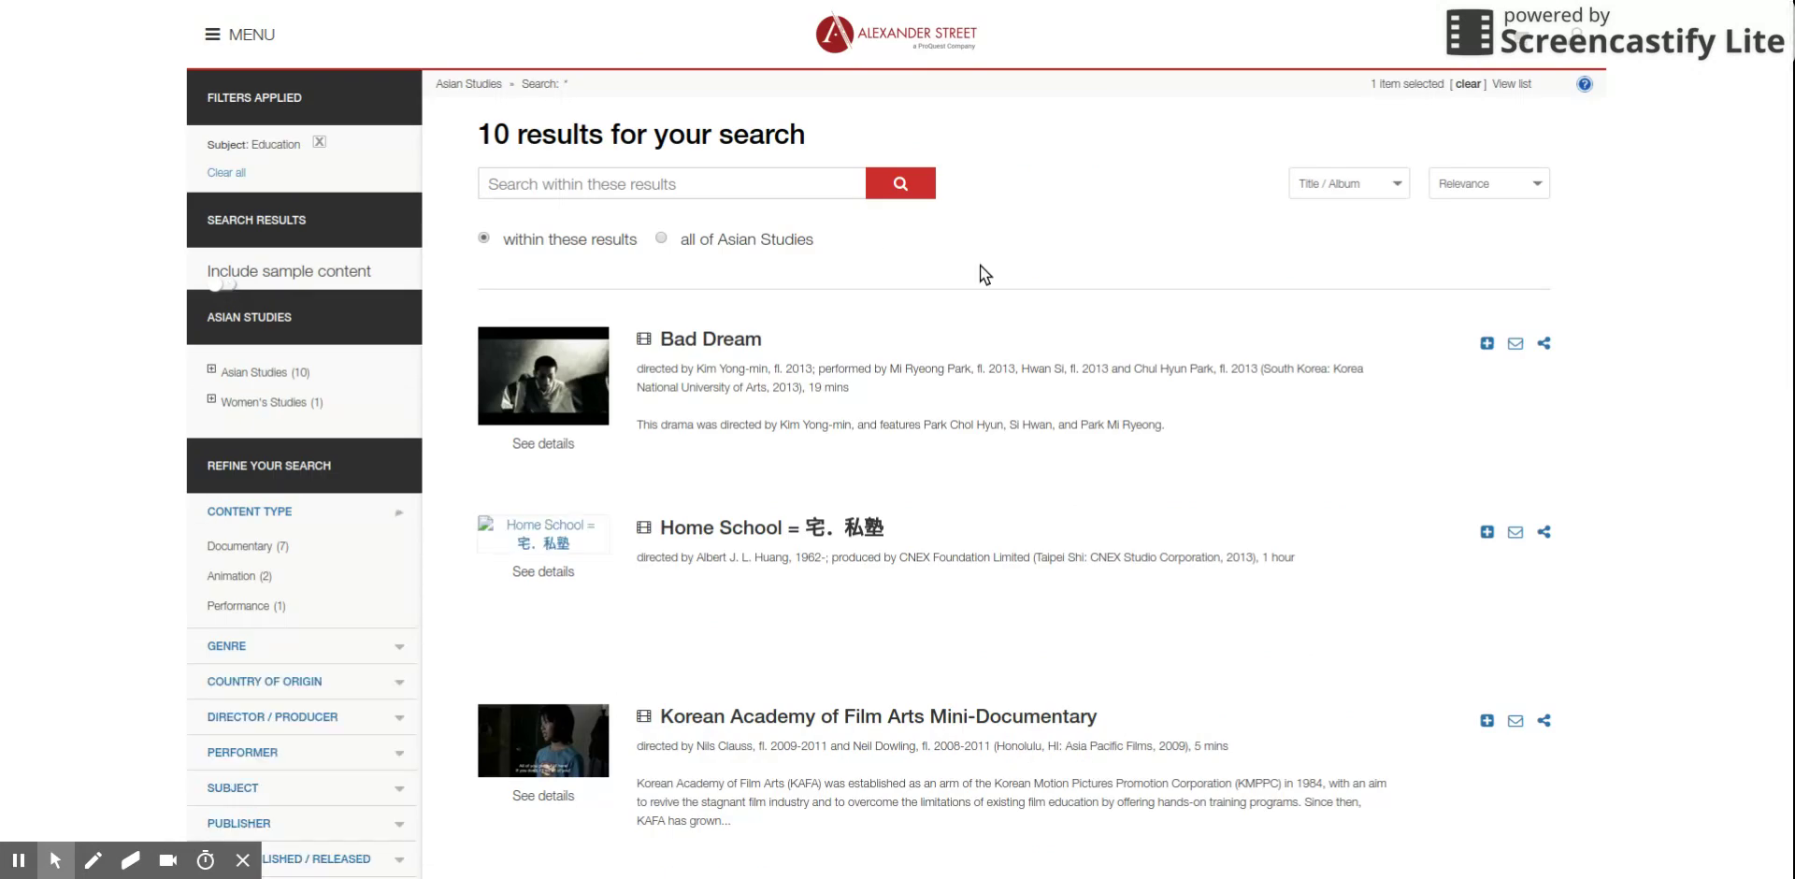
Step: Expand the Genre and Date Published / Released filters to examine the options for refining the education films further
scroll(981, 265, "down", 1)
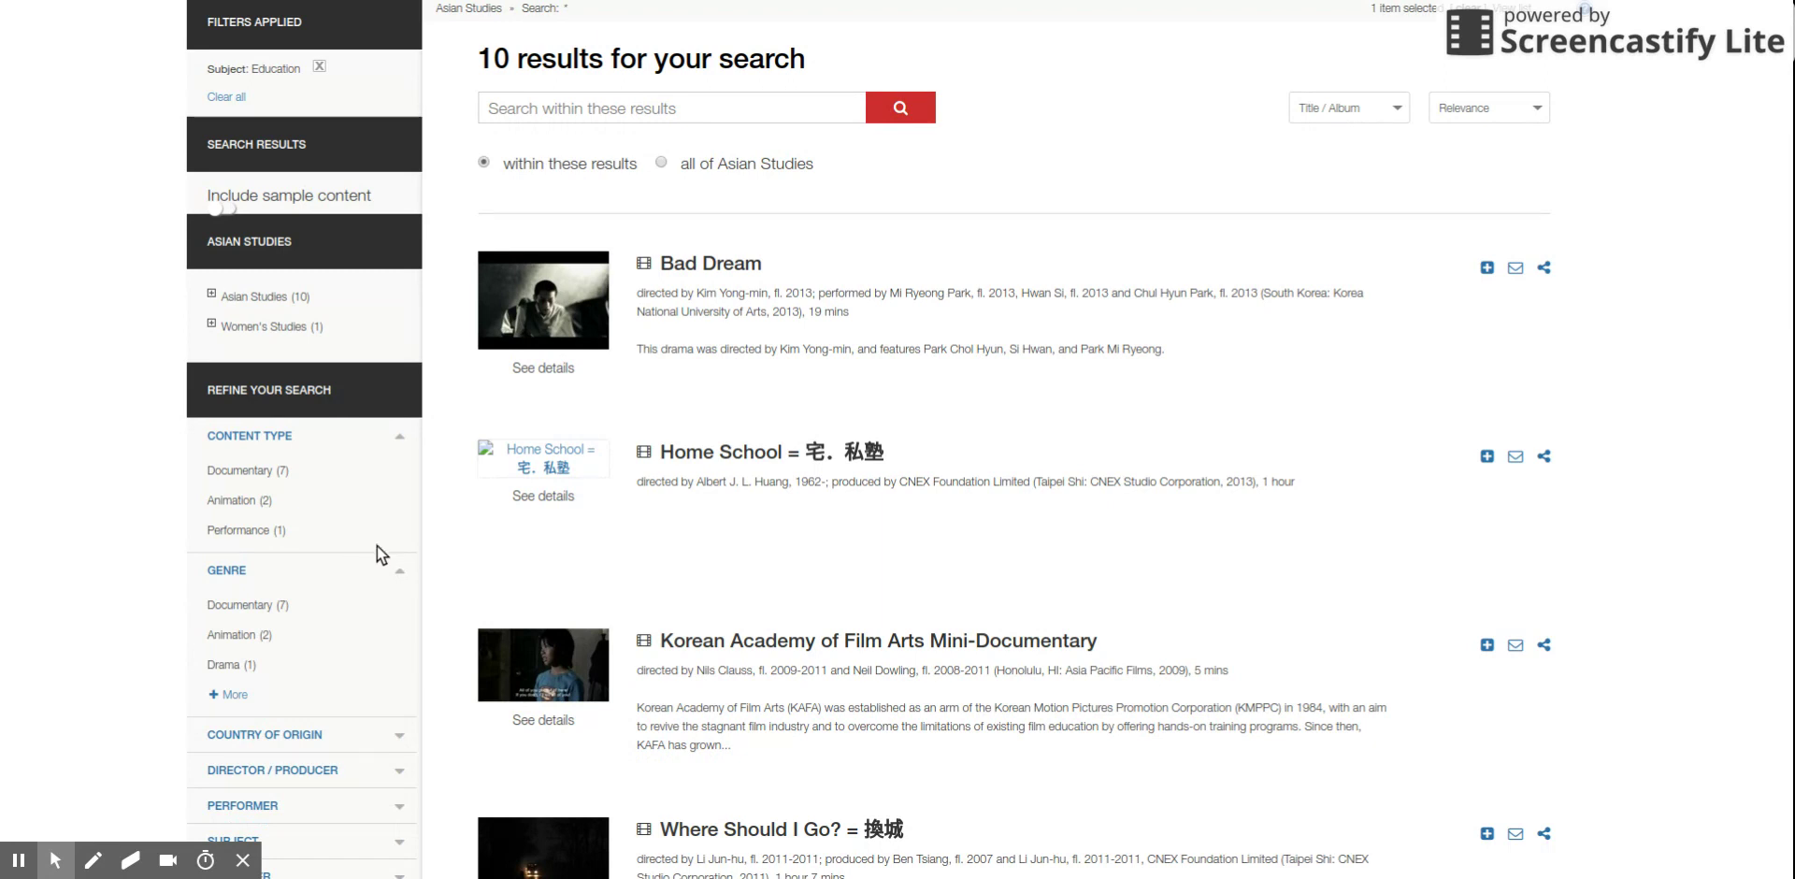
scroll(379, 547, "down", 2)
scroll(386, 546, "down", 2)
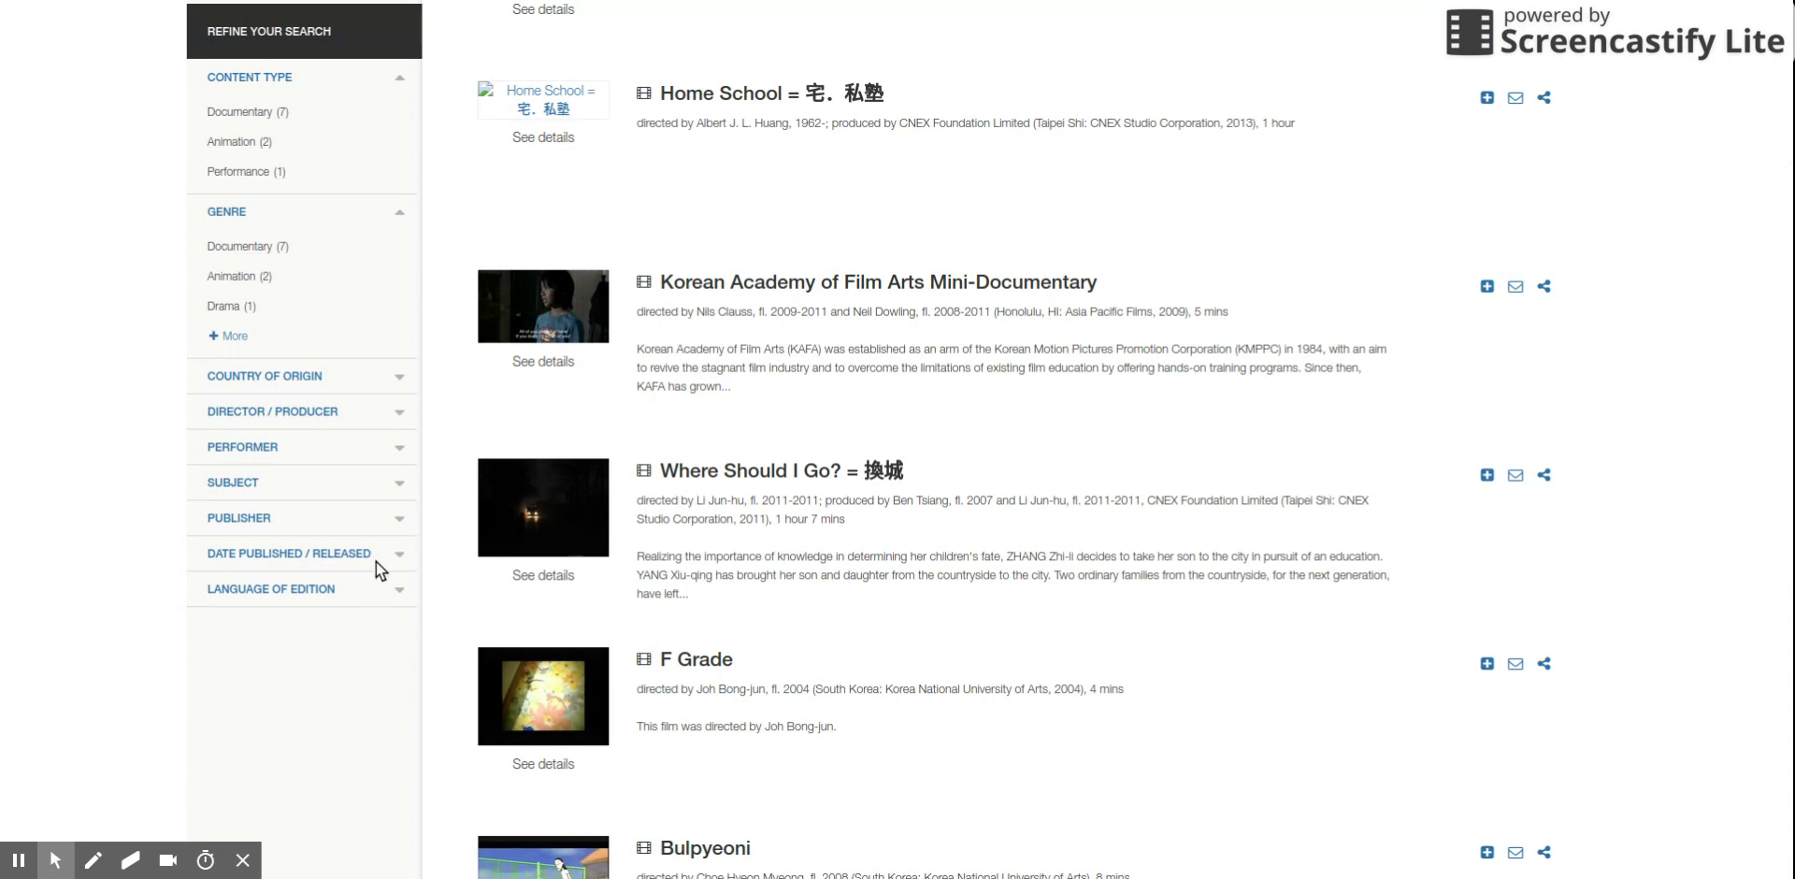
left_click(371, 558)
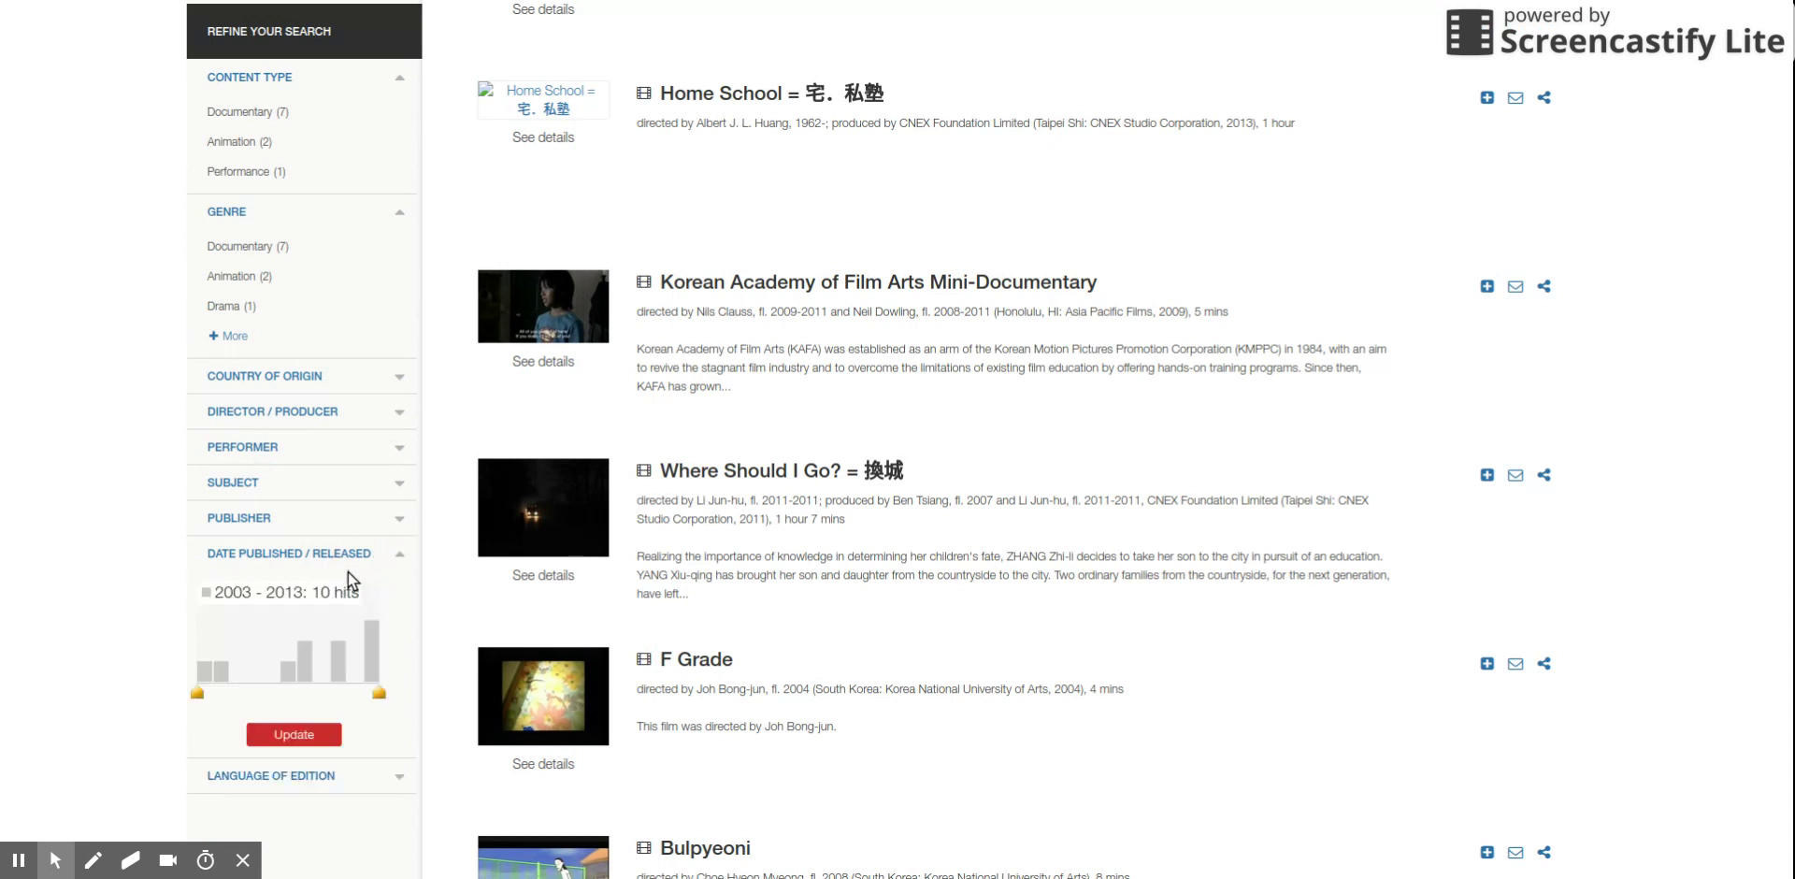
left_click(480, 588)
left_click(228, 538)
left_click(210, 619)
Step: Look through the complete list of films filtered by the Education subject and return to its beginning
scroll(1210, 571, "up", 5)
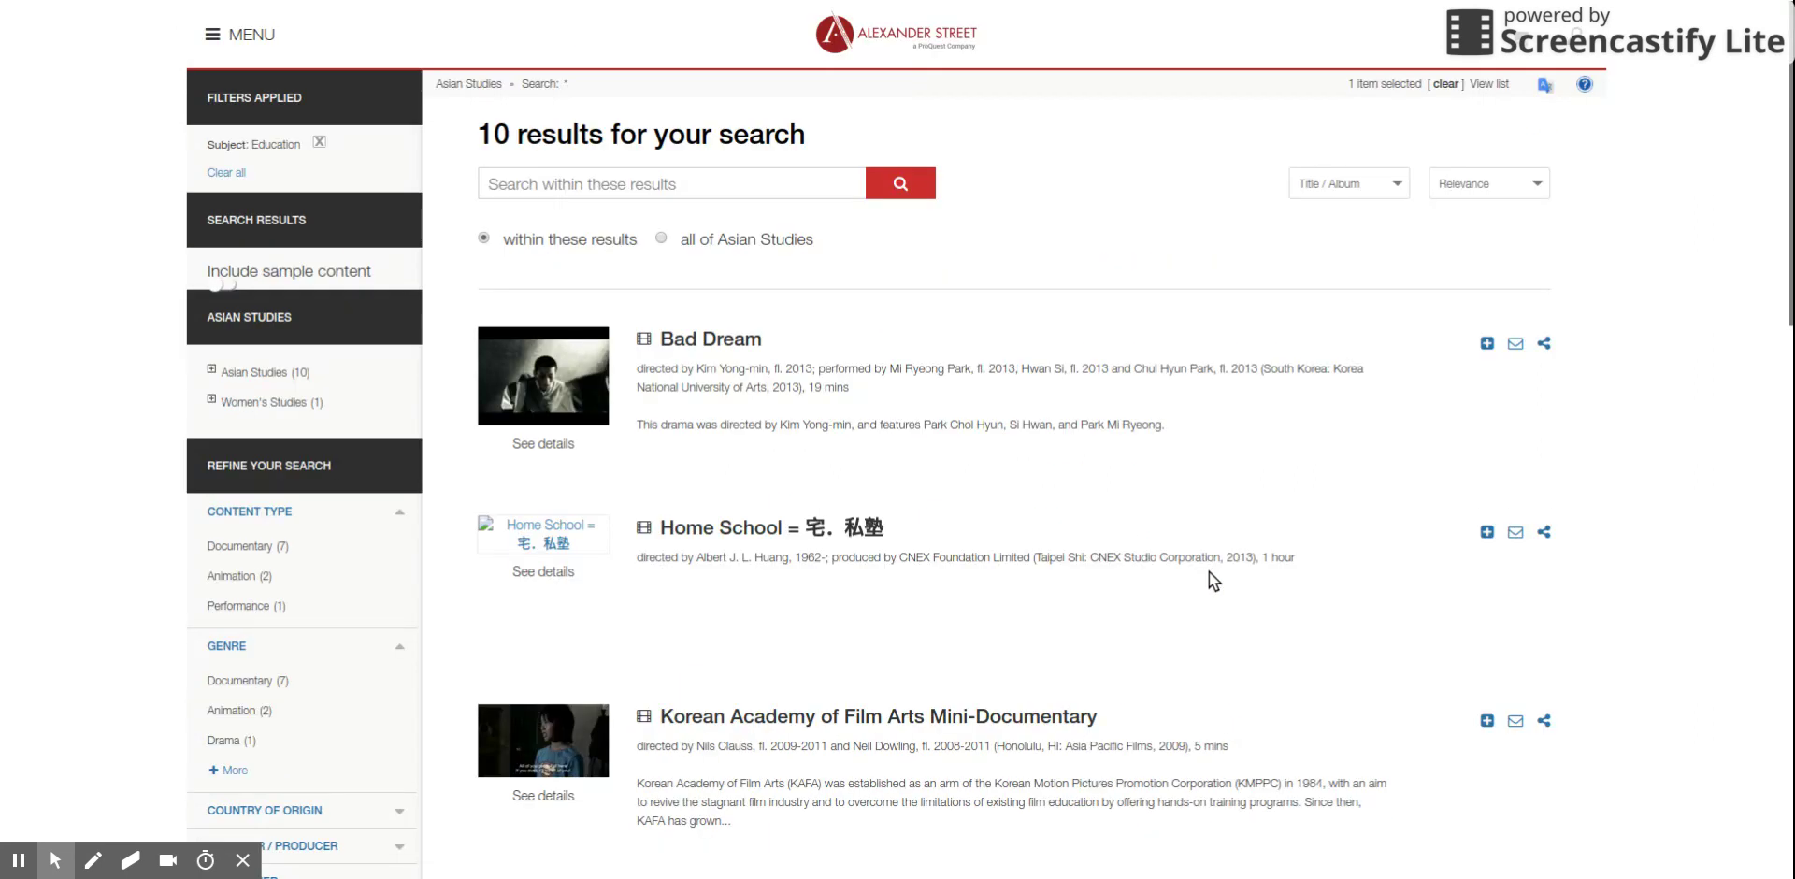
scroll(1210, 571, "down", 9)
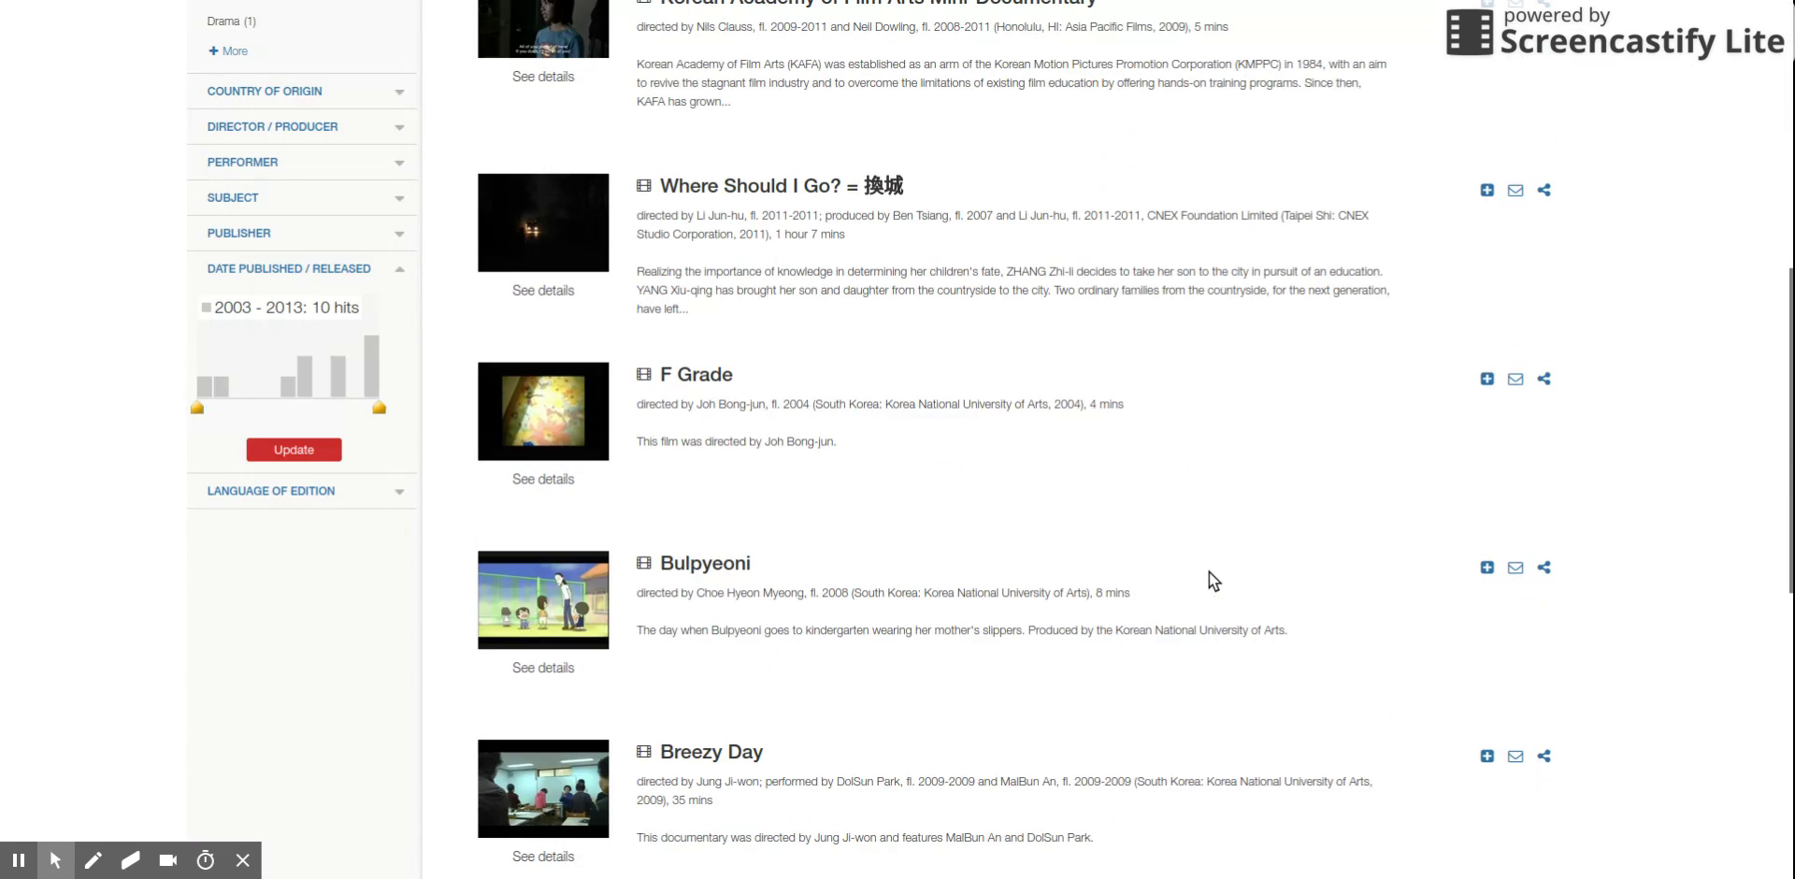
scroll(1209, 571, "down", 7)
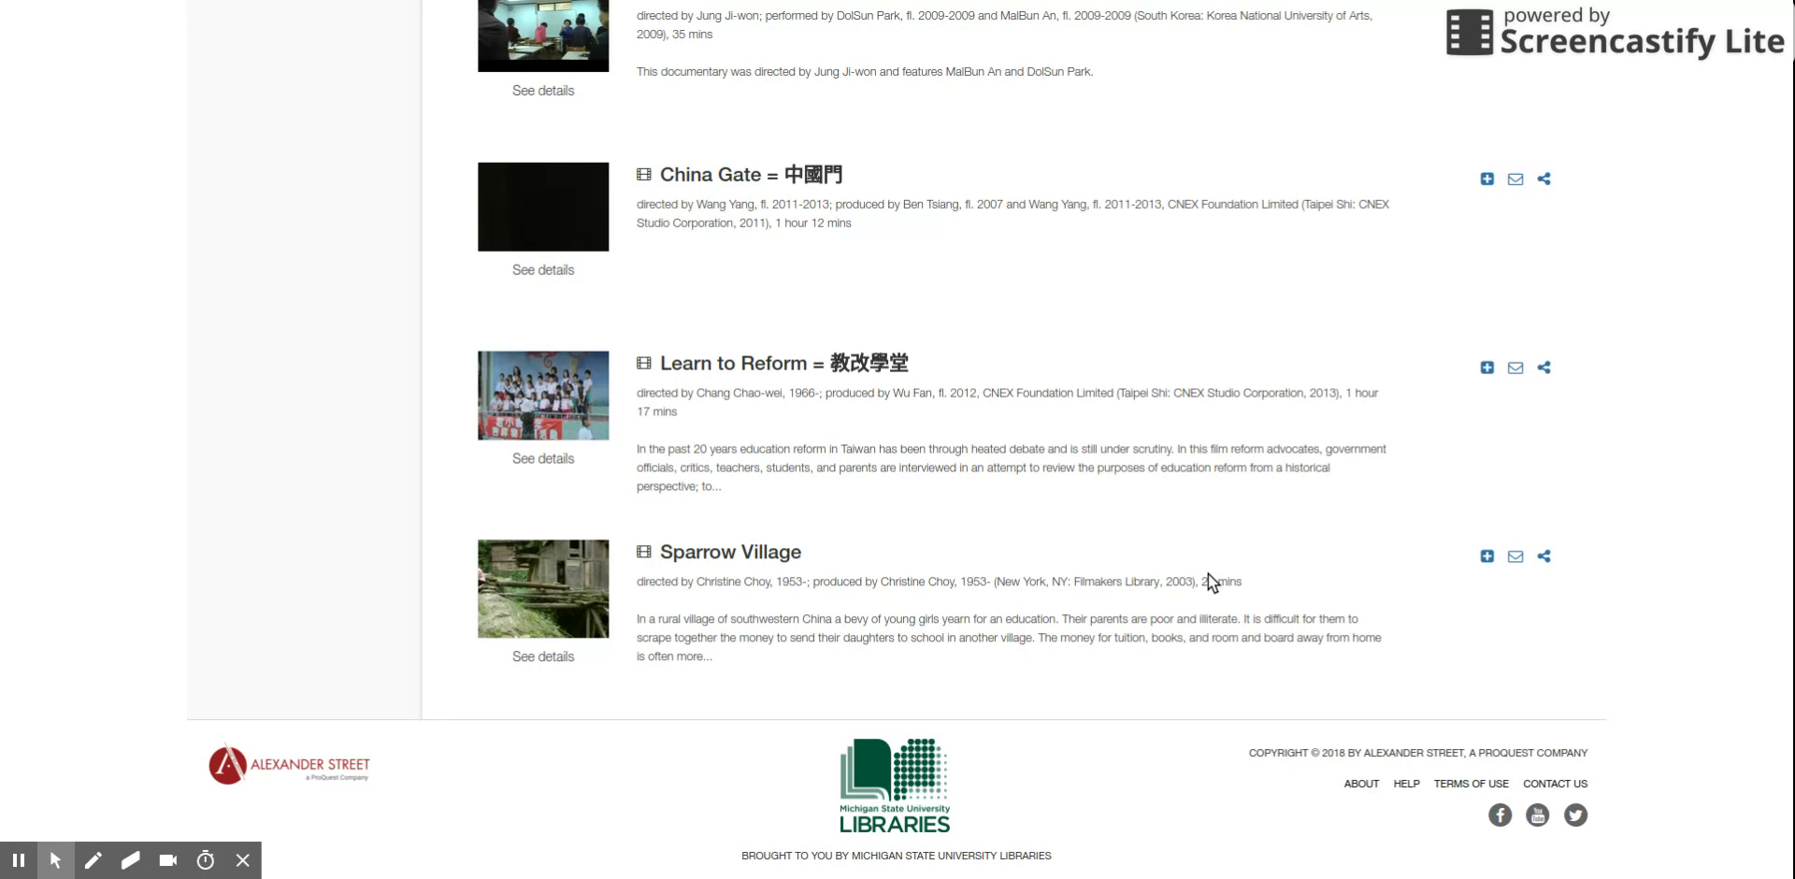
scroll(1207, 574, "up", 16)
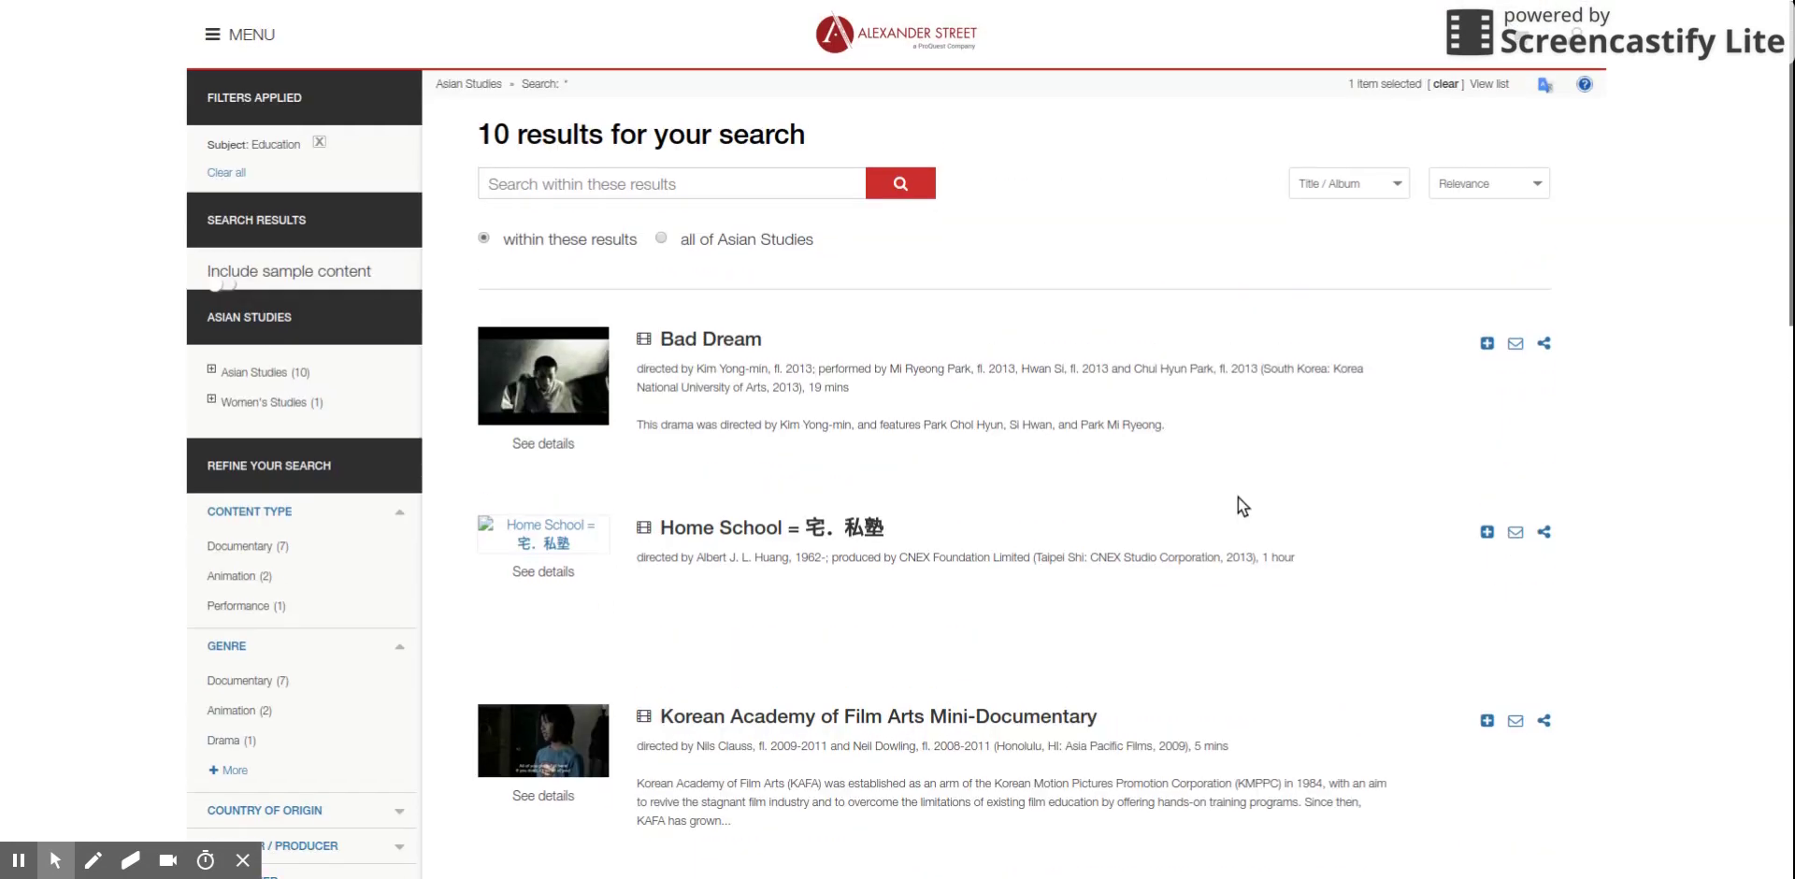